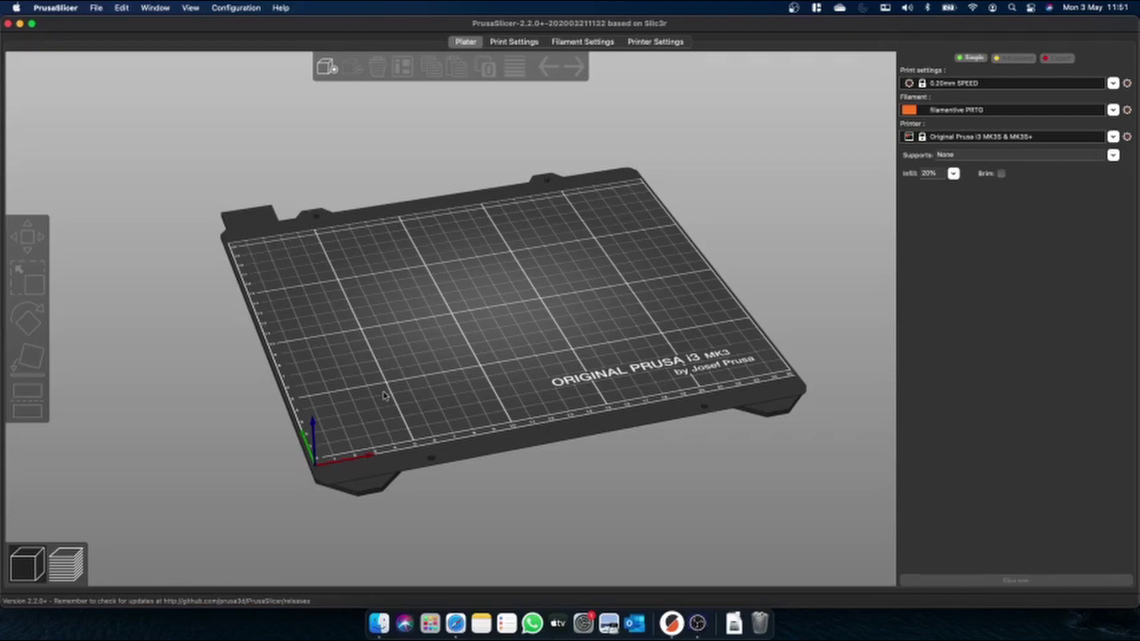
Bring the Thingiverse browser forward and browse all Things under Explore
{"action": "mouse_move", "coordinate": [384, 396]}
{"action": "left_mouse_down"}
{"action": "mouse_move", "coordinate": [384, 374]}
{"action": "mouse_move", "coordinate": [381, 419]}
{"action": "mouse_move", "coordinate": [385, 377]}
{"action": "mouse_move", "coordinate": [387, 401]}
{"action": "left_mouse_up"}
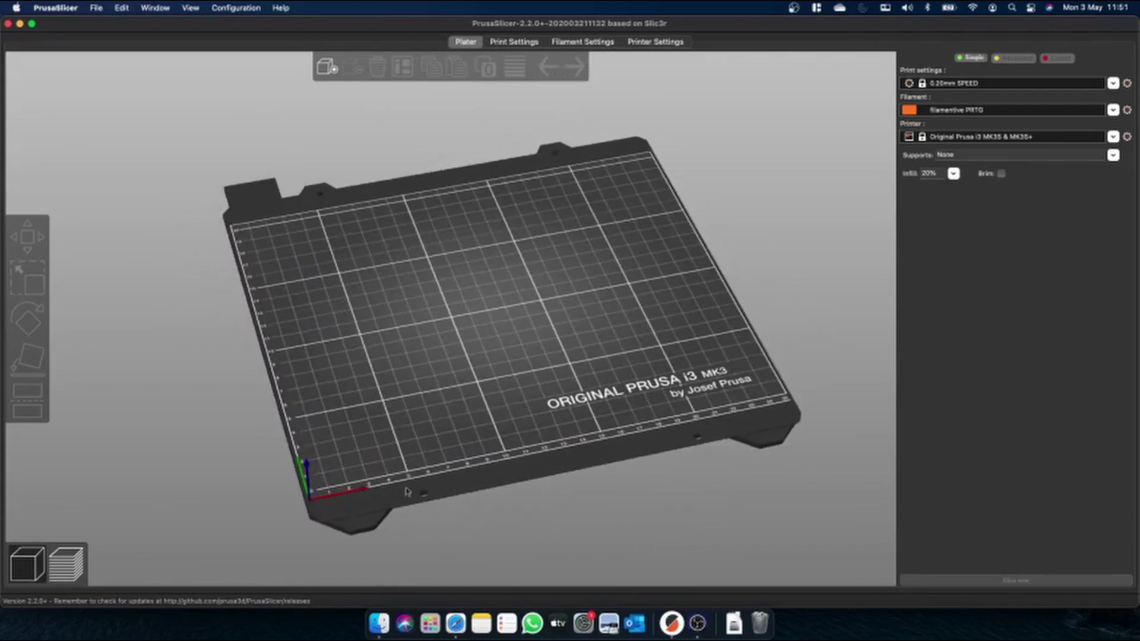
{"action": "left_click", "coordinate": [456, 623]}
{"action": "scroll", "coordinate": [409, 360], "scroll_direction": "down", "scroll_amount": 10}
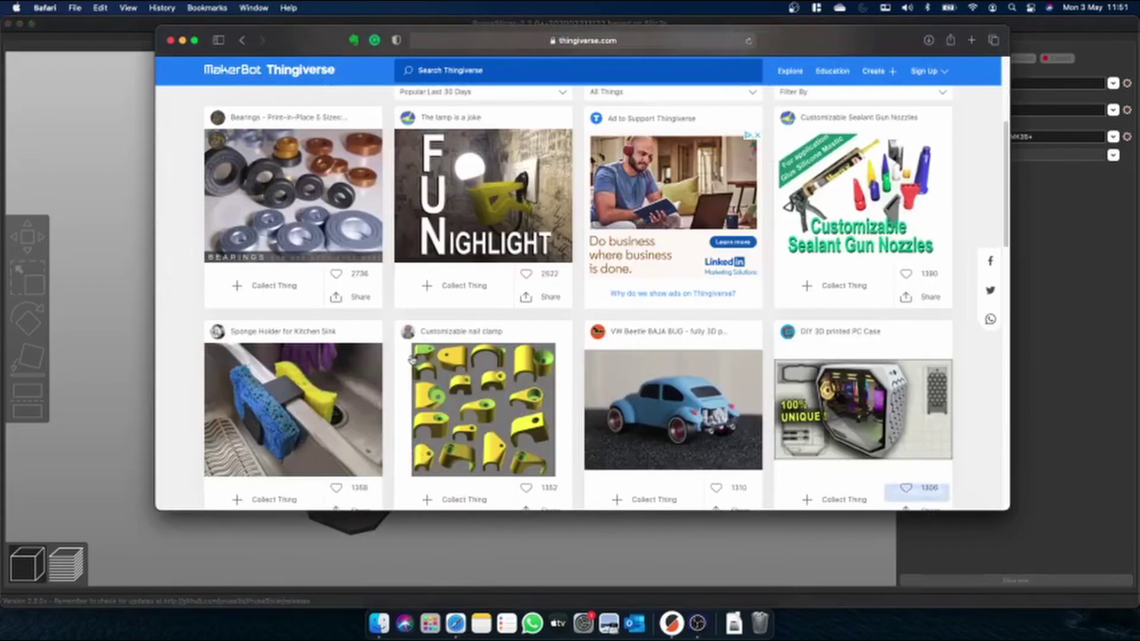
{"action": "scroll", "coordinate": [798, 325], "scroll_direction": "up", "scroll_amount": 8}
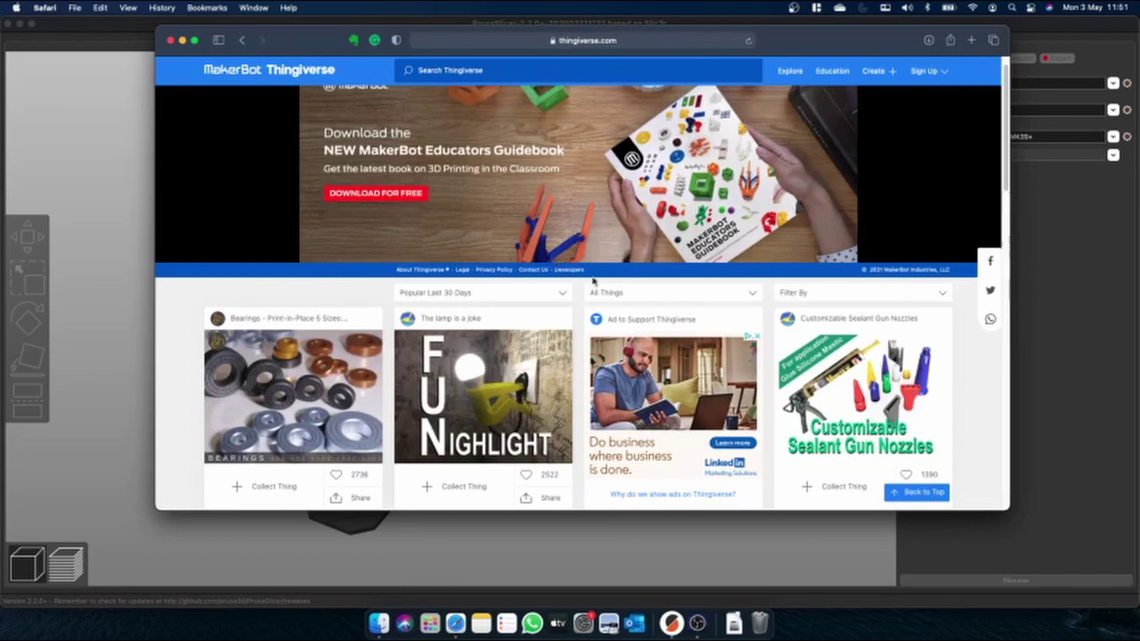
{"action": "scroll", "coordinate": [762, 149], "scroll_direction": "down", "scroll_amount": 12}
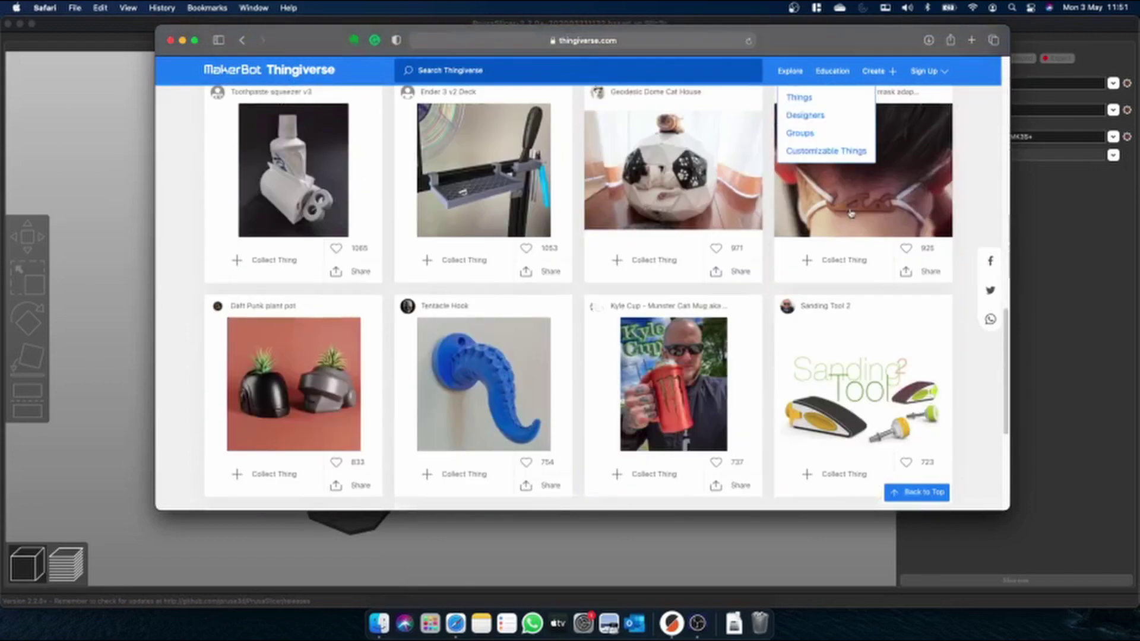
{"action": "left_click", "coordinate": [793, 95]}
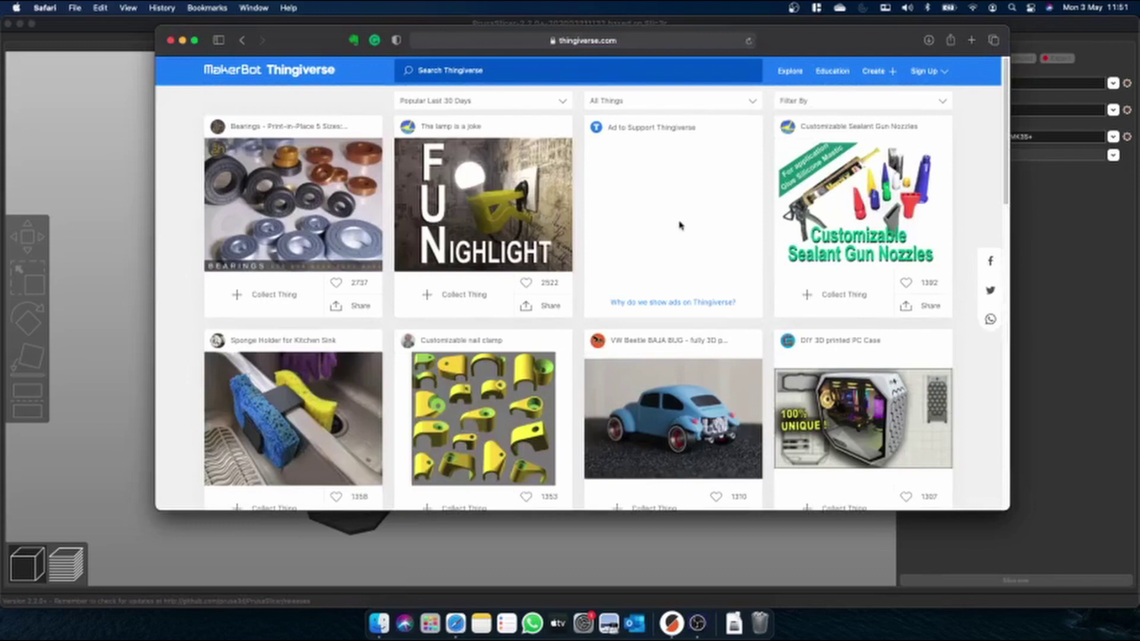
Open the Little Planter design page and download all of its files
{"action": "scroll", "coordinate": [855, 340], "scroll_direction": "down", "scroll_amount": 7}
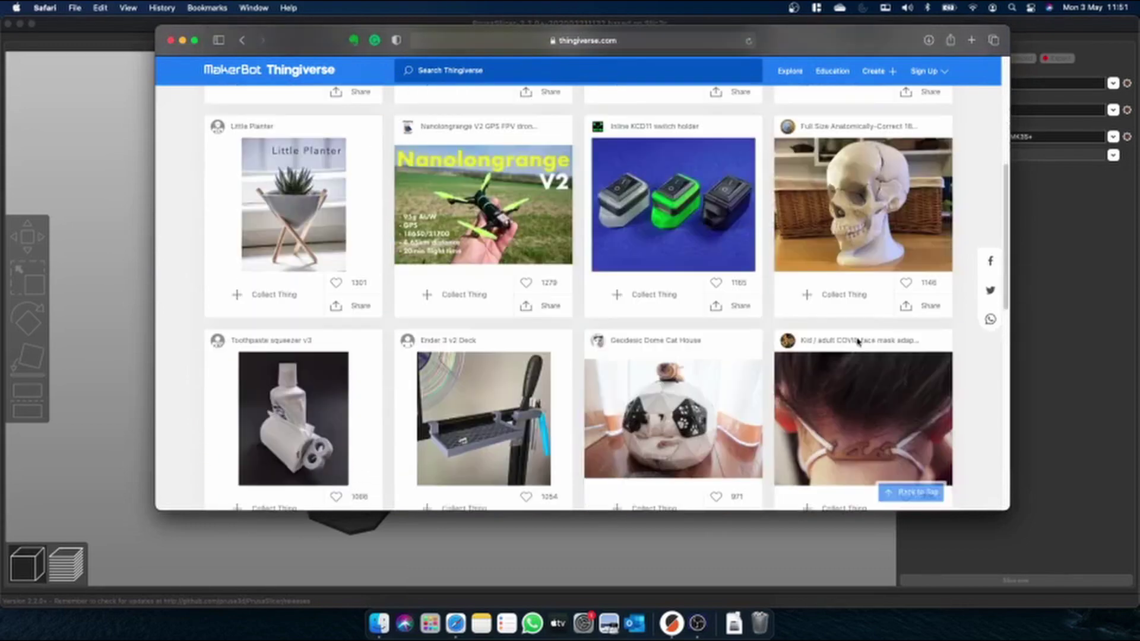
{"action": "scroll", "coordinate": [427, 321], "scroll_direction": "down", "scroll_amount": 1}
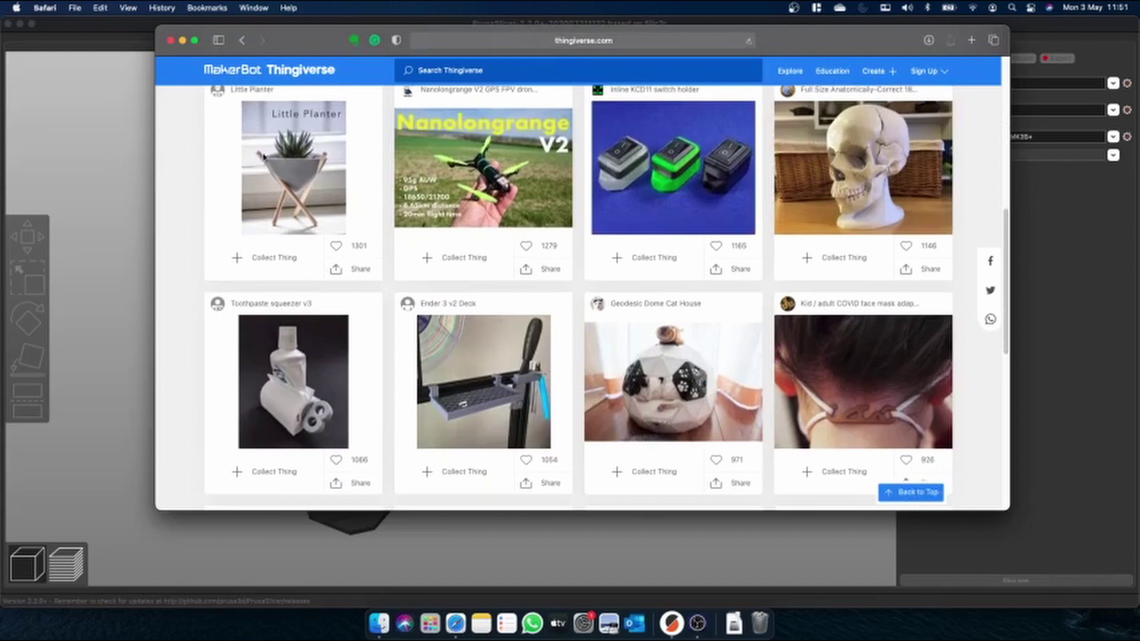
{"action": "left_click", "coordinate": [517, 343]}
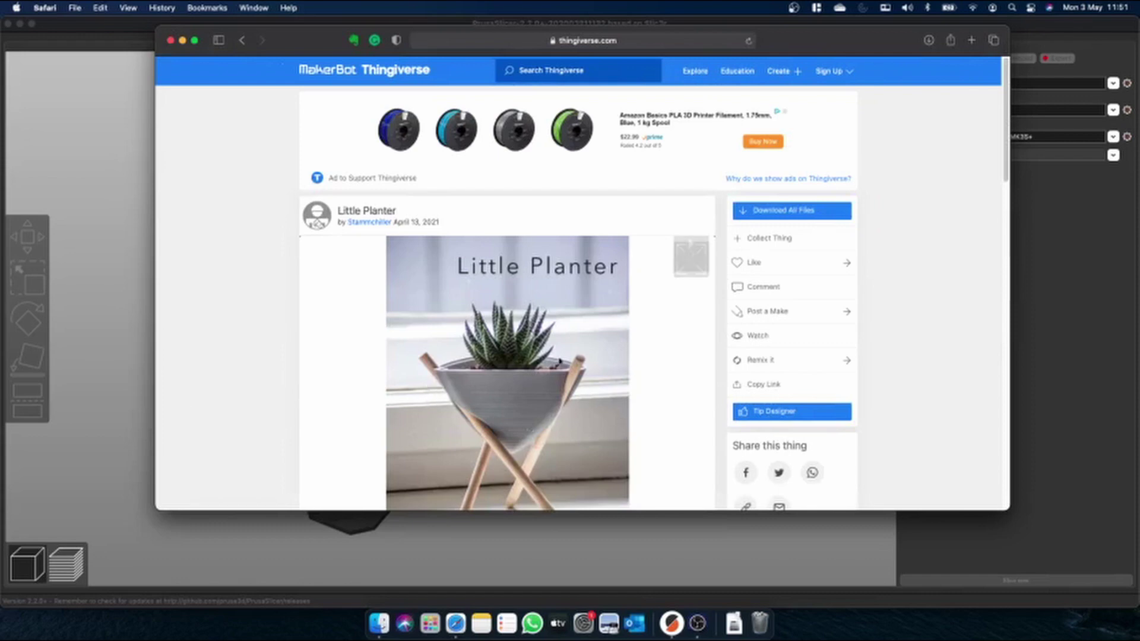
{"action": "scroll", "coordinate": [571, 415], "scroll_direction": "down", "scroll_amount": 1}
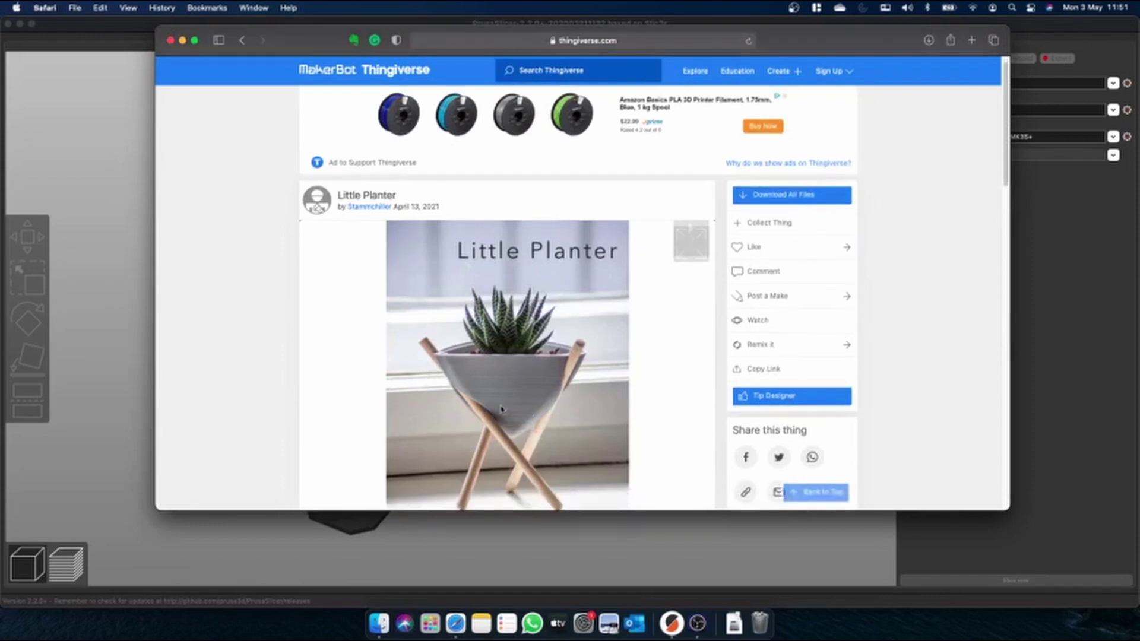
{"action": "left_click", "coordinate": [782, 186]}
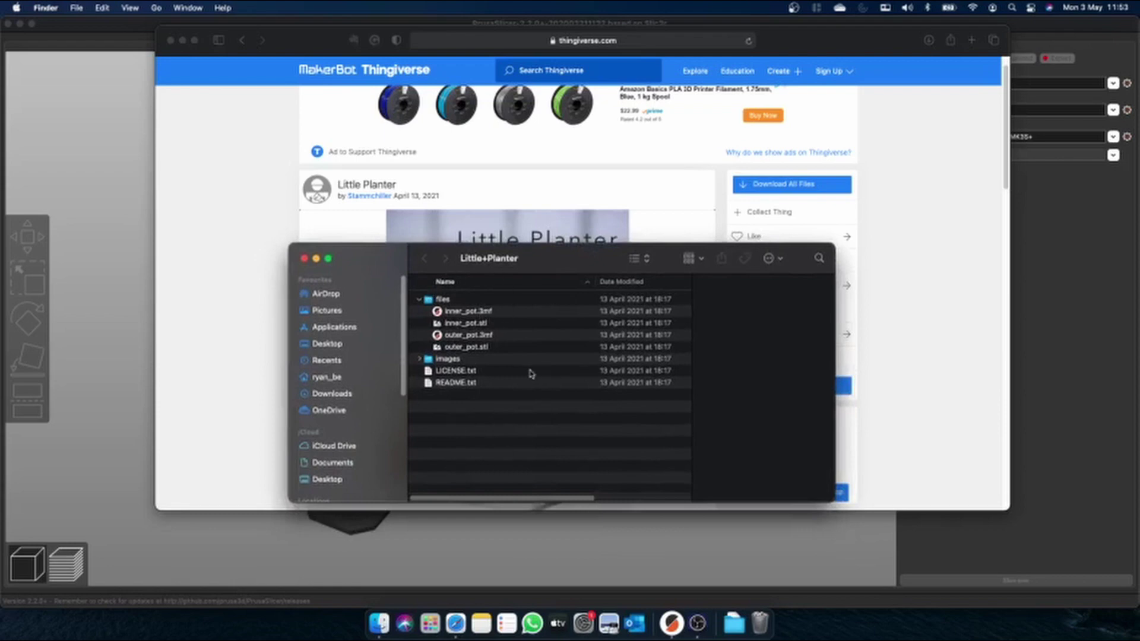
Preview outer_pot.3mf, outer_pot.stl and the images folder, then open inner_pot.stl in PrusaSlicer
{"action": "left_click", "coordinate": [496, 336]}
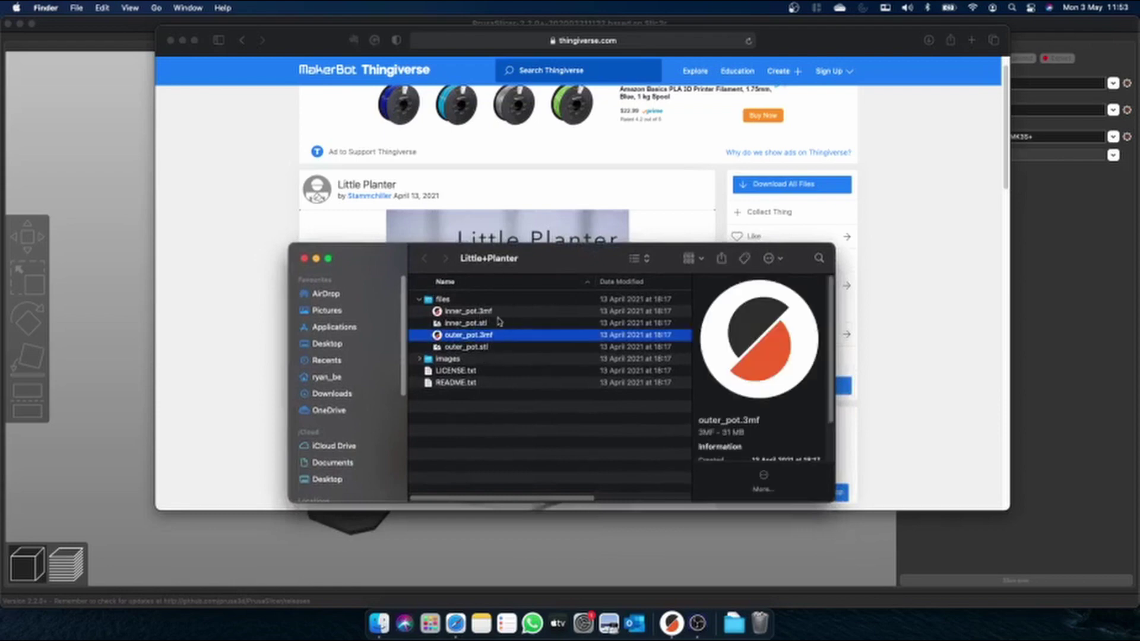
{"action": "left_click", "coordinate": [499, 323]}
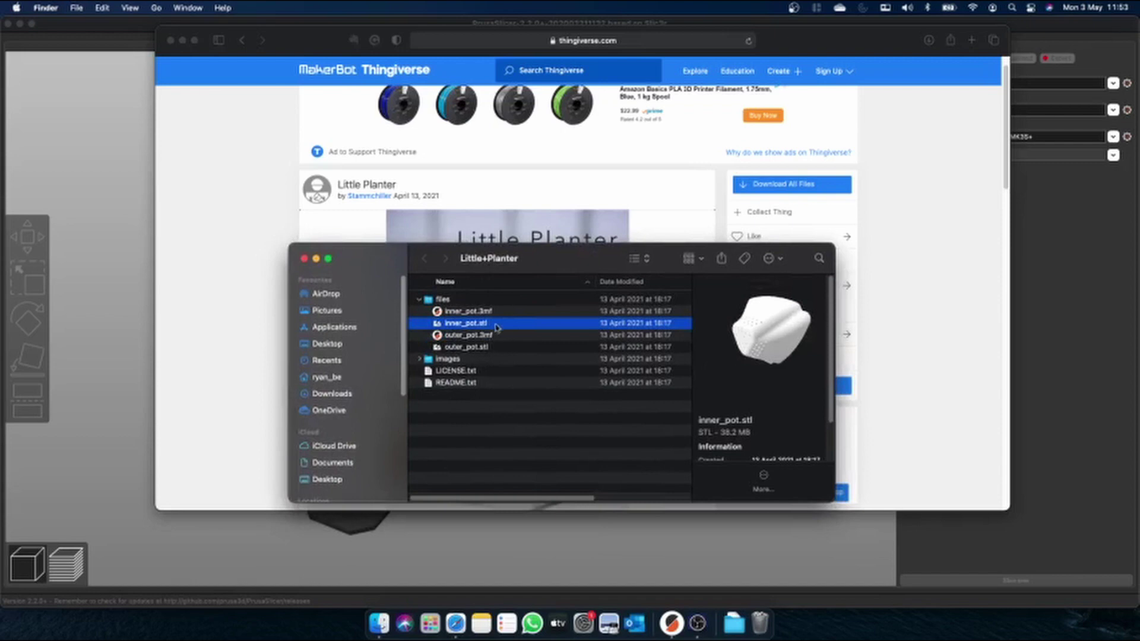
{"action": "left_click", "coordinate": [496, 359]}
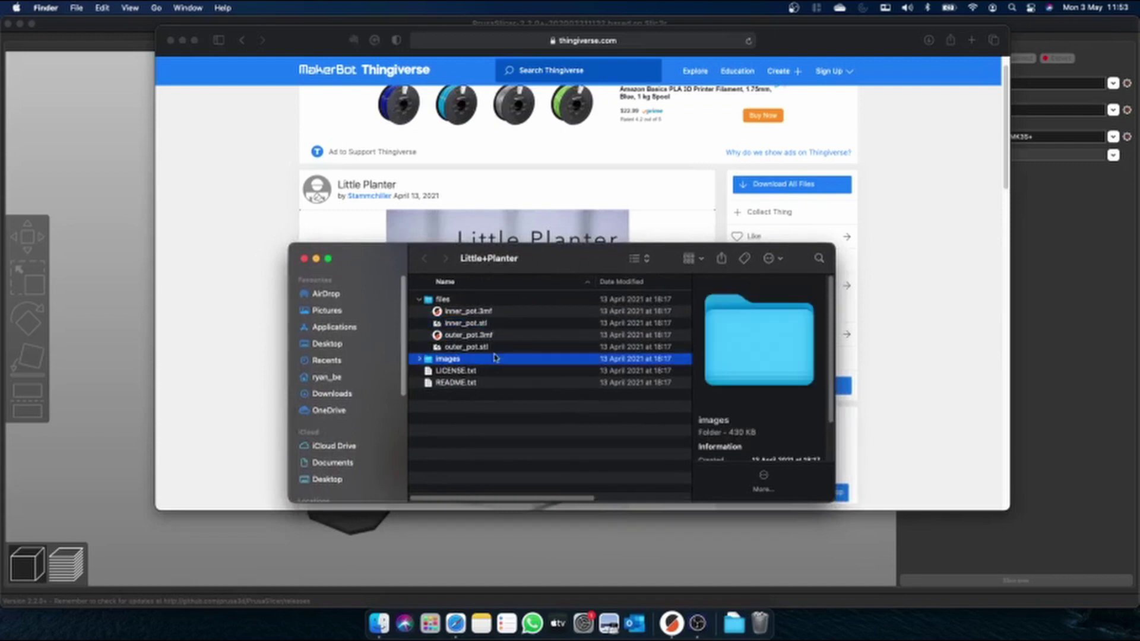
{"action": "left_click", "coordinate": [496, 347]}
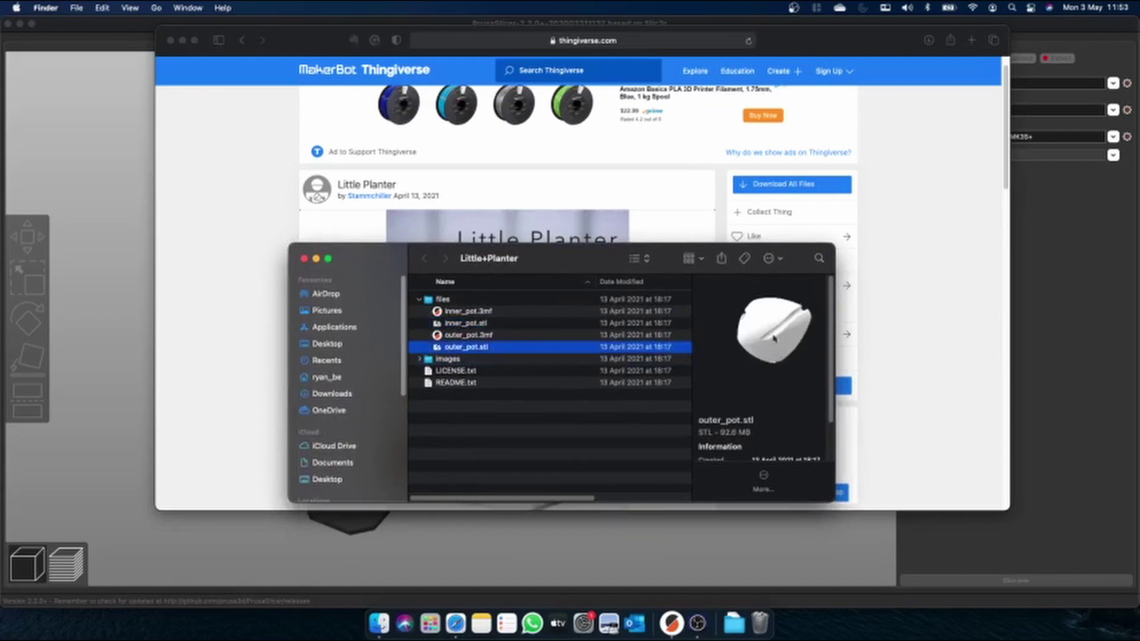
{"action": "left_click", "coordinate": [461, 324]}
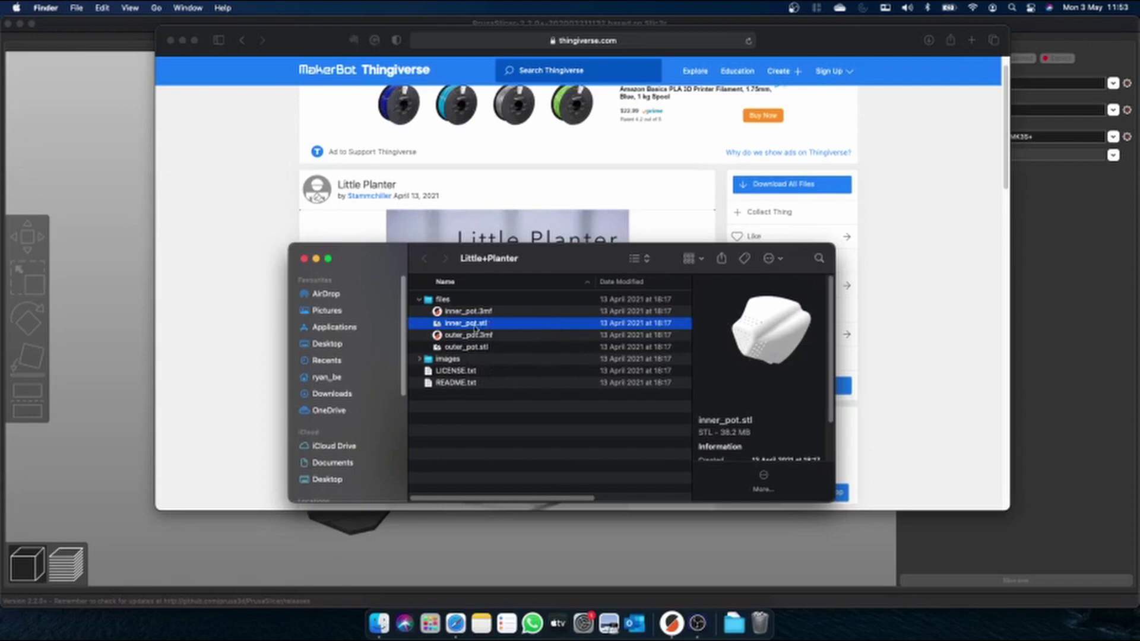
{"action": "double_click", "coordinate": [475, 326]}
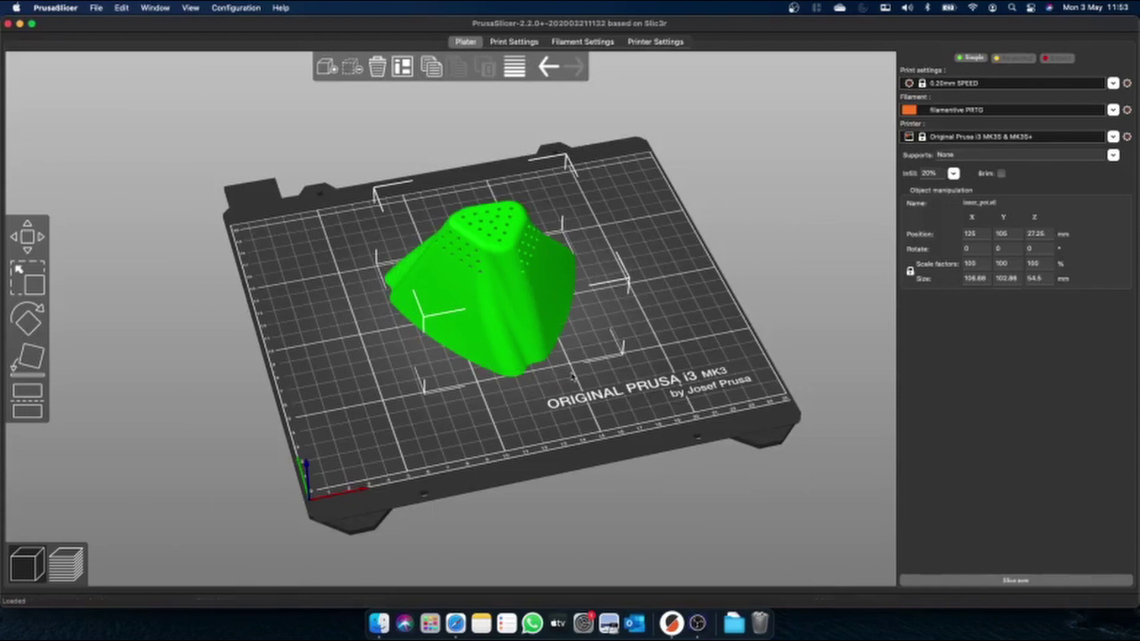
Nudge the inner pot slightly up-left on the bed to about X 126.84, Y 101.97
{"action": "left_click_drag", "start_coordinate": [625, 395], "coordinate": [456, 268]}
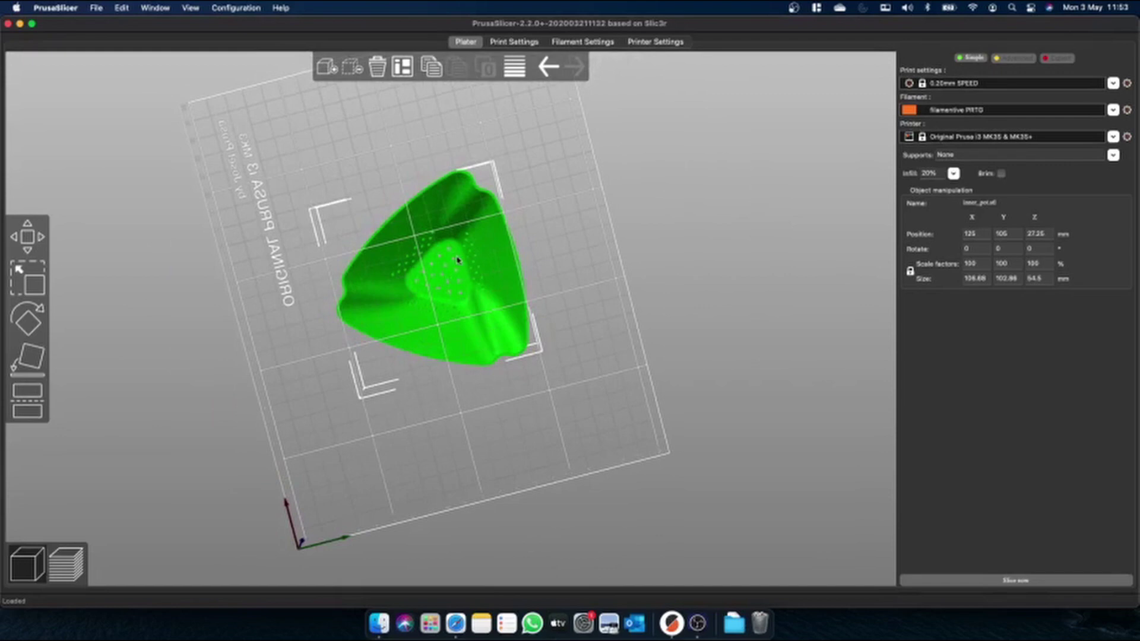
{"action": "mouse_move", "coordinate": [469, 305]}
{"action": "left_mouse_down"}
{"action": "mouse_move", "coordinate": [474, 399]}
{"action": "mouse_move", "coordinate": [463, 300]}
{"action": "left_mouse_up"}
{"action": "left_click_drag", "start_coordinate": [574, 286], "coordinate": [567, 389]}
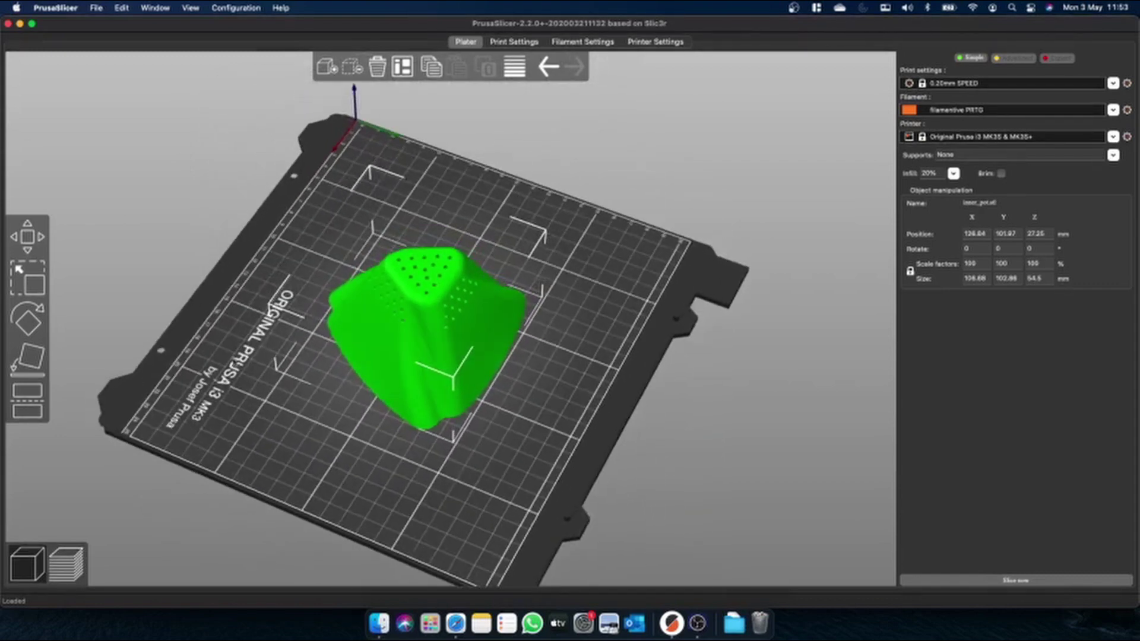
Tilt the pot slightly around the Y axis with the rotate tool, then reselect it
{"action": "left_click", "coordinate": [26, 324]}
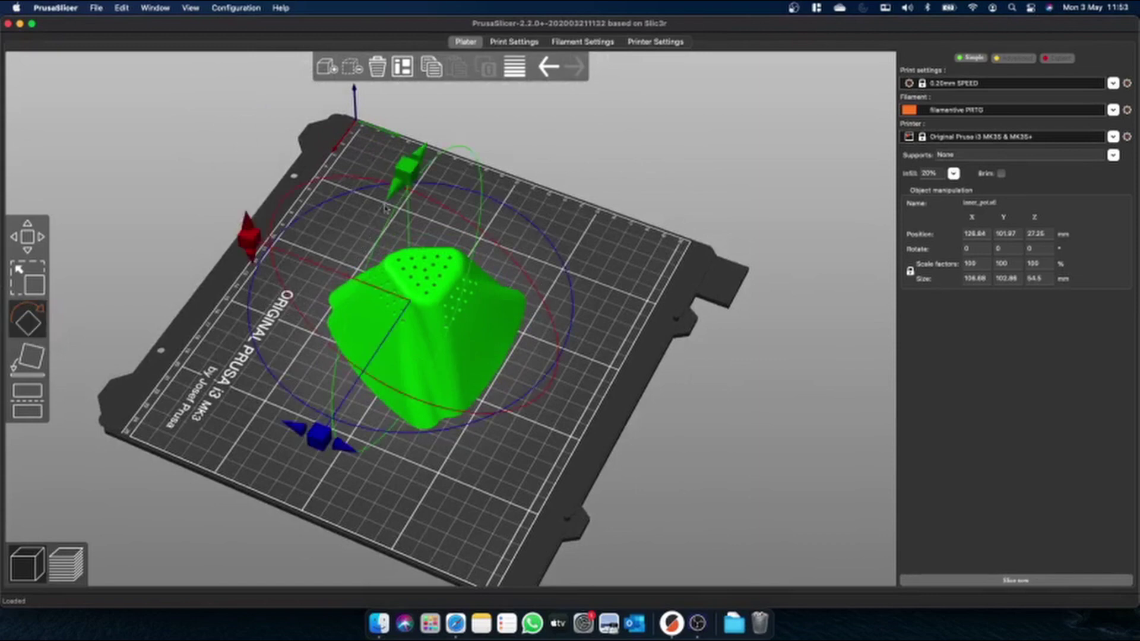
{"action": "mouse_move", "coordinate": [402, 171]}
{"action": "left_mouse_down"}
{"action": "mouse_move", "coordinate": [413, 162]}
{"action": "mouse_move", "coordinate": [410, 172]}
{"action": "left_mouse_up"}
{"action": "left_click", "coordinate": [270, 378]}
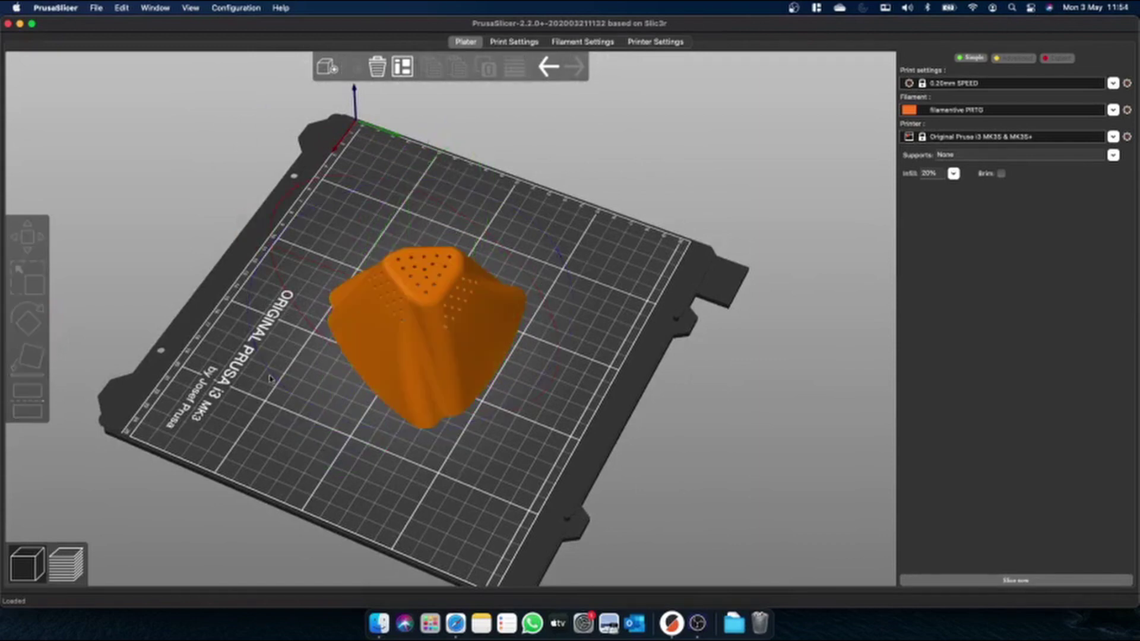
{"action": "left_click", "coordinate": [382, 338]}
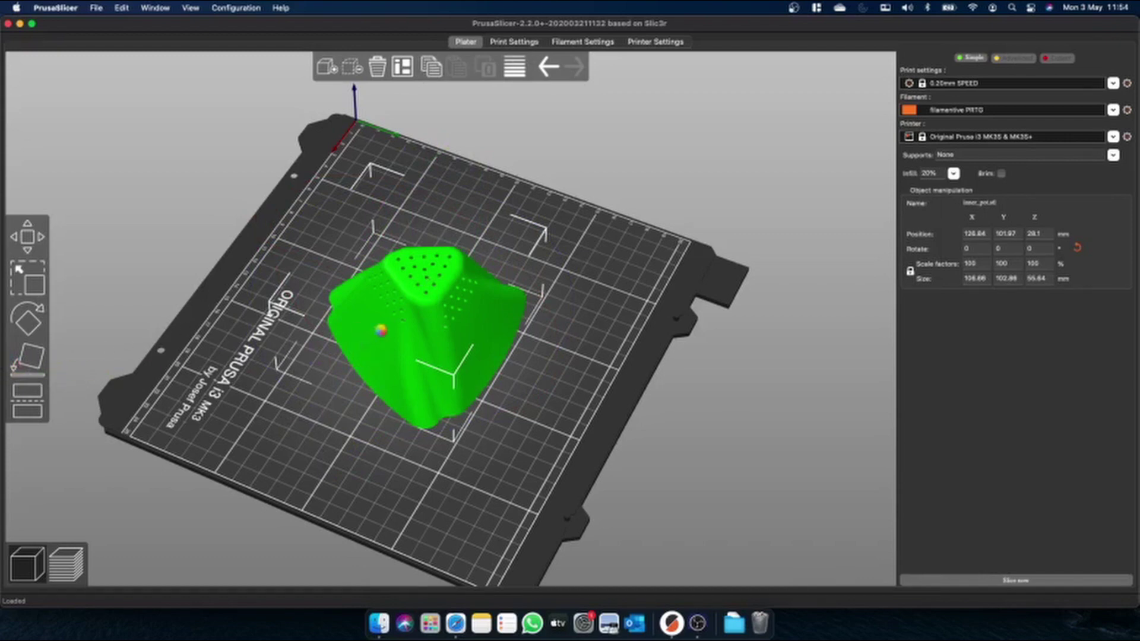
Activate Place on Face (F) and orbit to inspect the pot's underside and top
{"action": "key", "text": "f"}
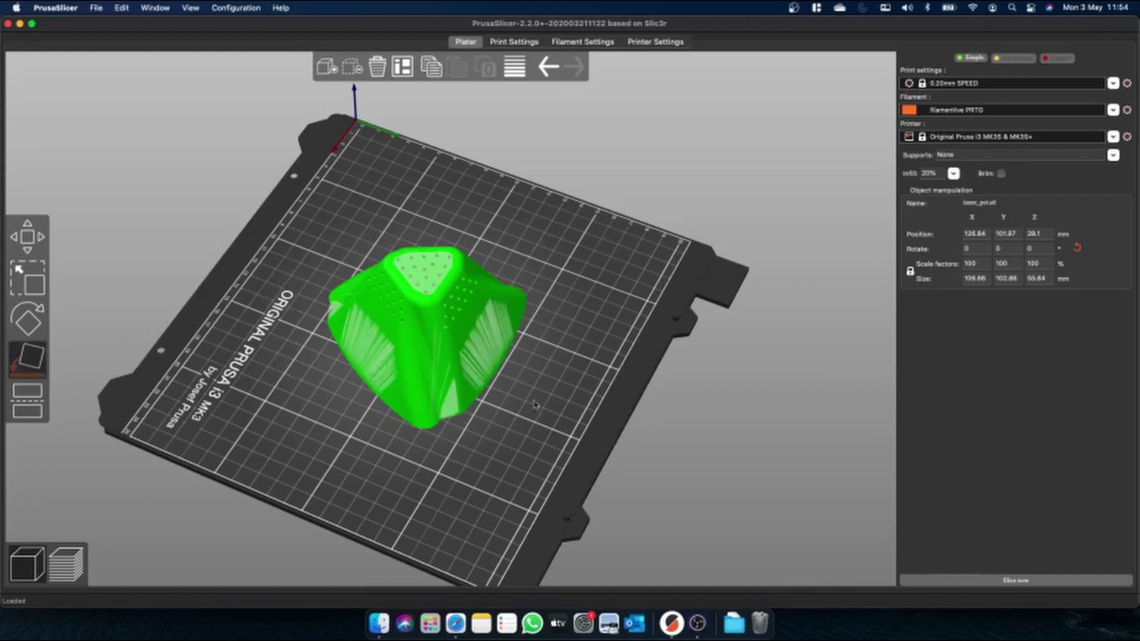
{"action": "left_click_drag", "start_coordinate": [534, 406], "coordinate": [382, 347]}
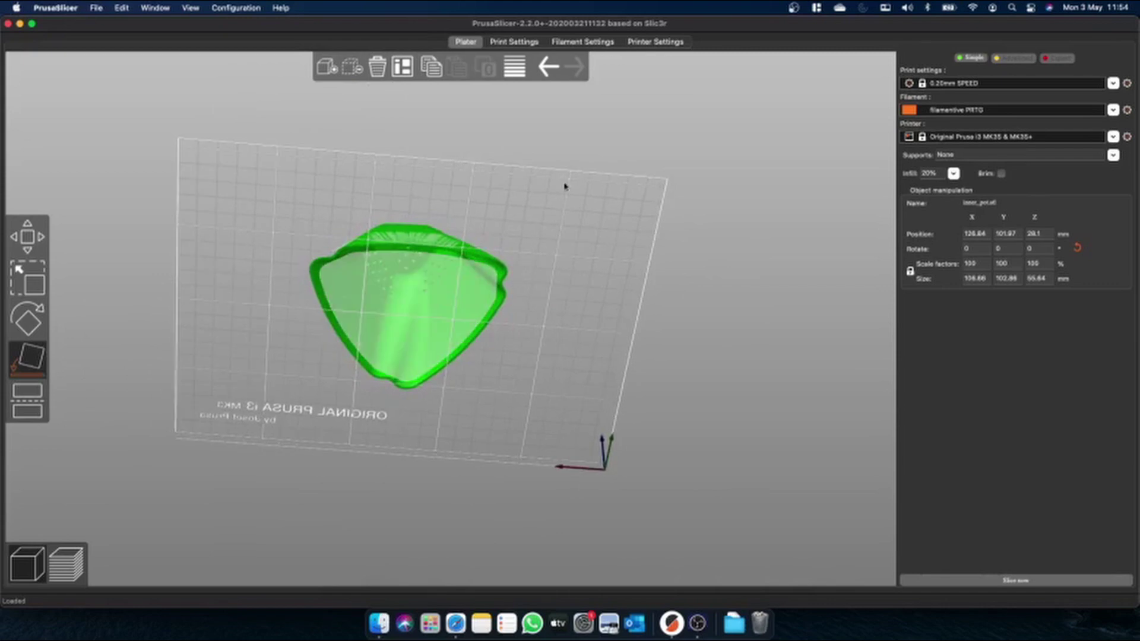
{"action": "left_click_drag", "start_coordinate": [576, 302], "coordinate": [484, 369]}
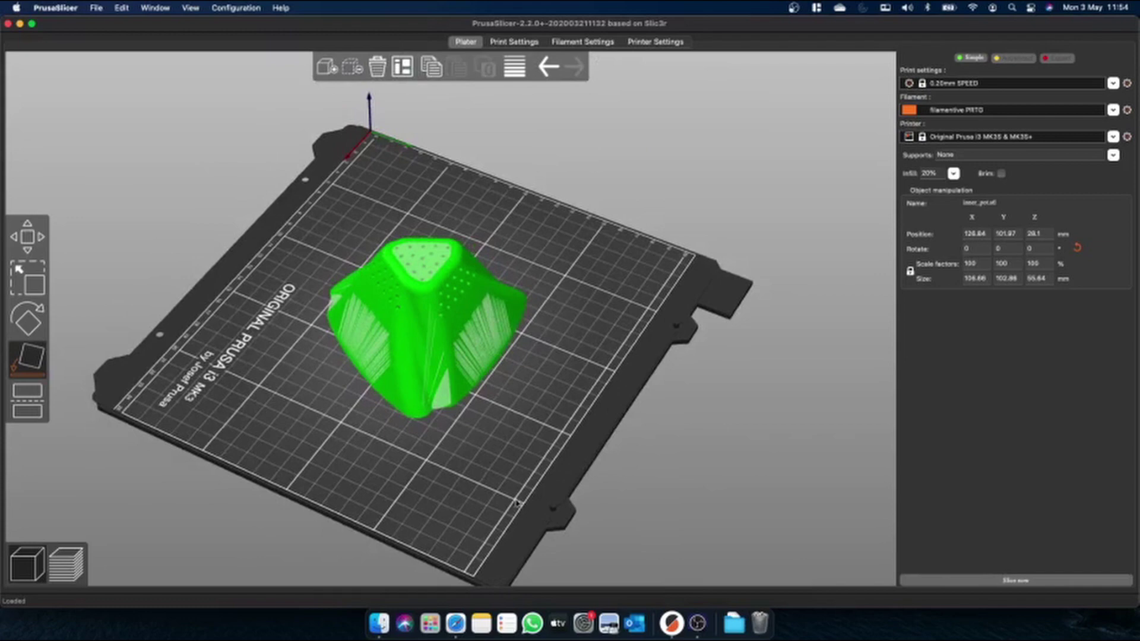
{"action": "left_click_drag", "start_coordinate": [517, 502], "coordinate": [417, 365]}
Lay the pot flat on the chosen face, switch to Move, and inspect it from all sides
{"action": "left_click", "coordinate": [410, 331]}
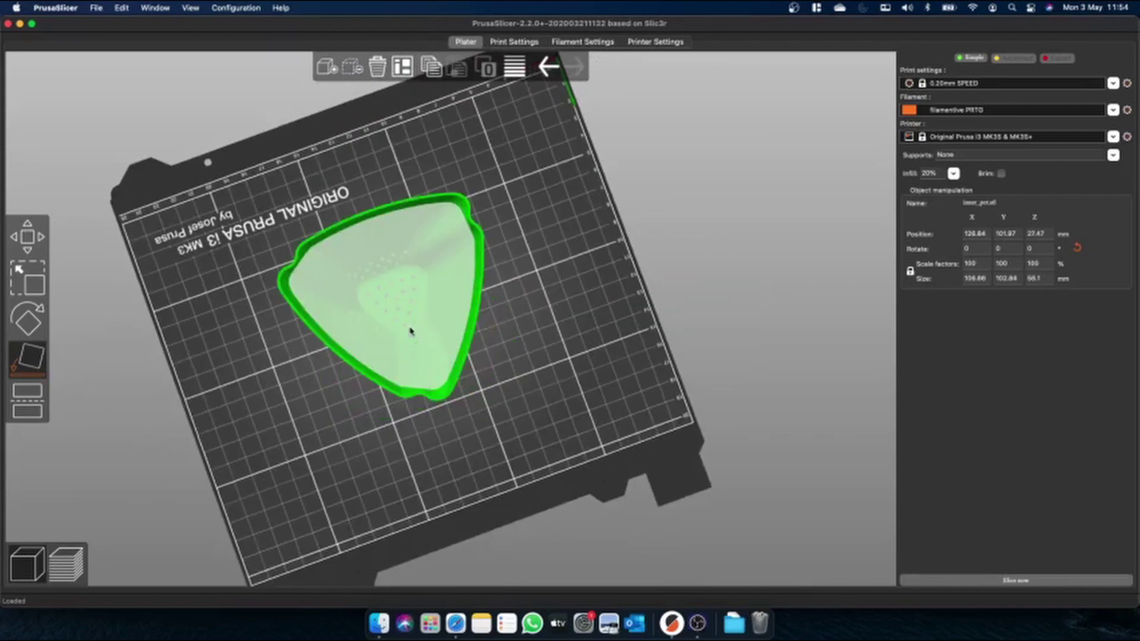
{"action": "left_click", "coordinate": [27, 236]}
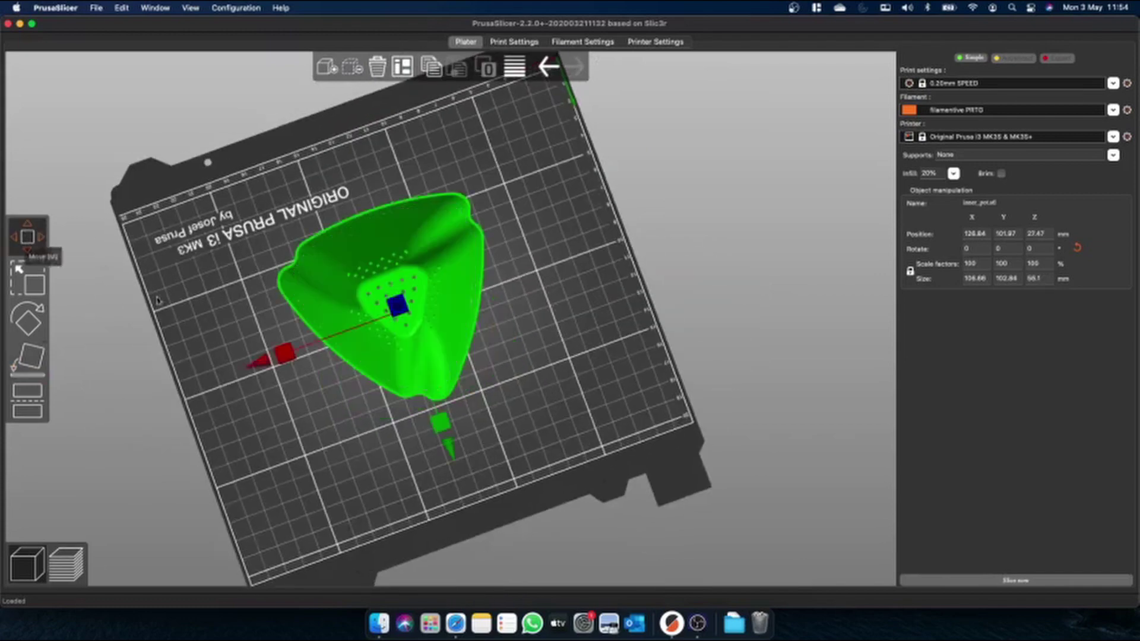
{"action": "left_click_drag", "start_coordinate": [269, 321], "coordinate": [414, 326]}
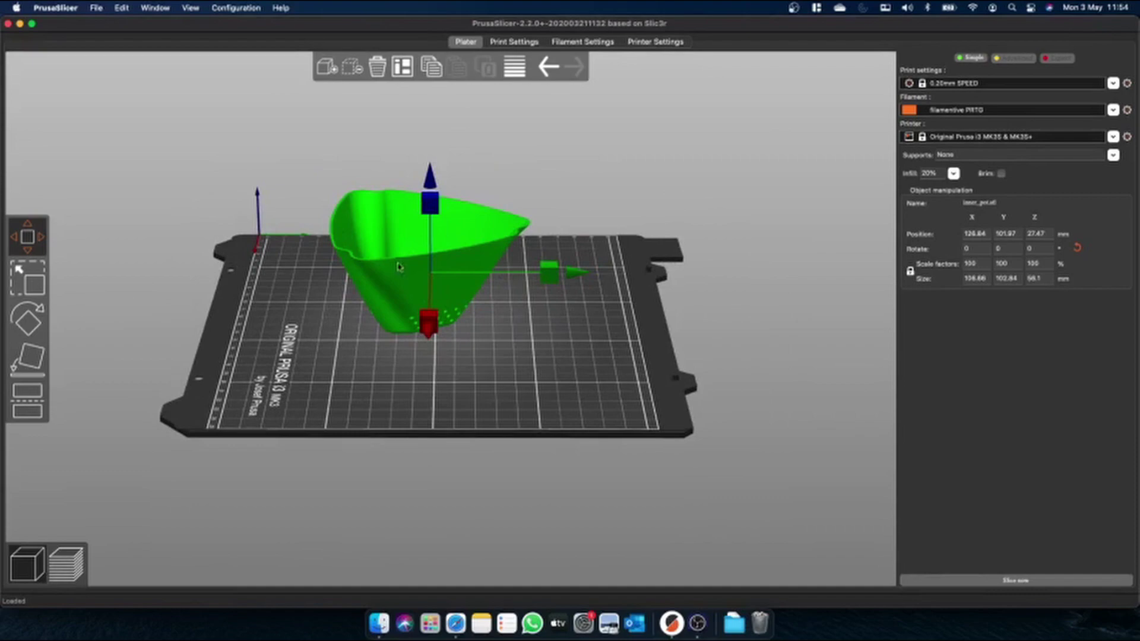
{"action": "left_click_drag", "start_coordinate": [320, 400], "coordinate": [480, 410]}
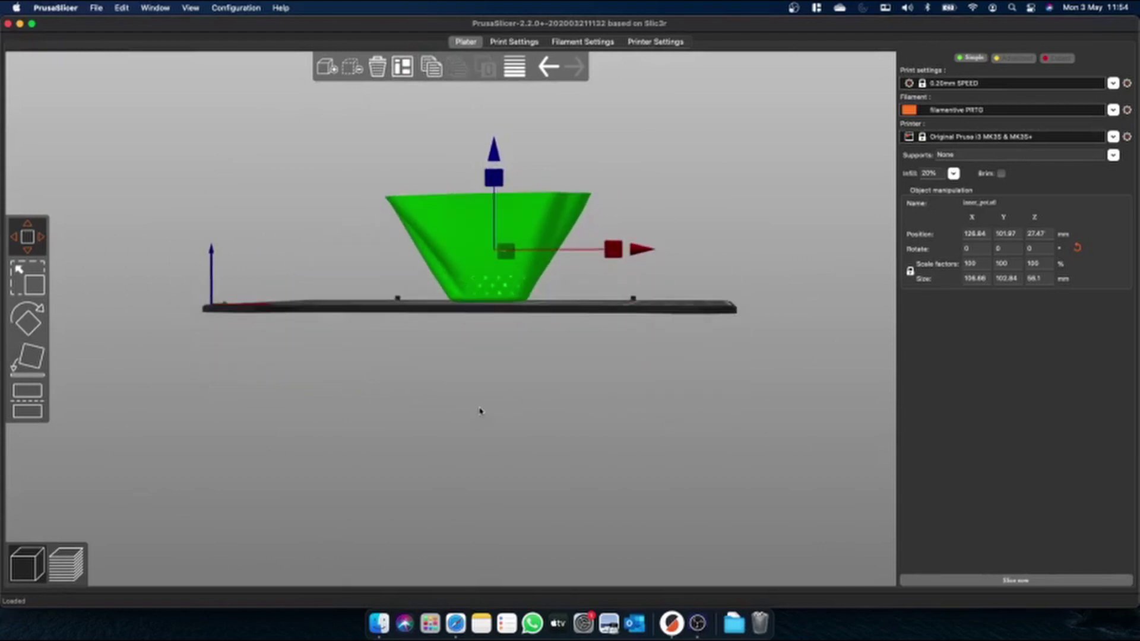
{"action": "left_click_drag", "start_coordinate": [479, 416], "coordinate": [457, 379]}
{"action": "left_click_drag", "start_coordinate": [543, 380], "coordinate": [395, 369]}
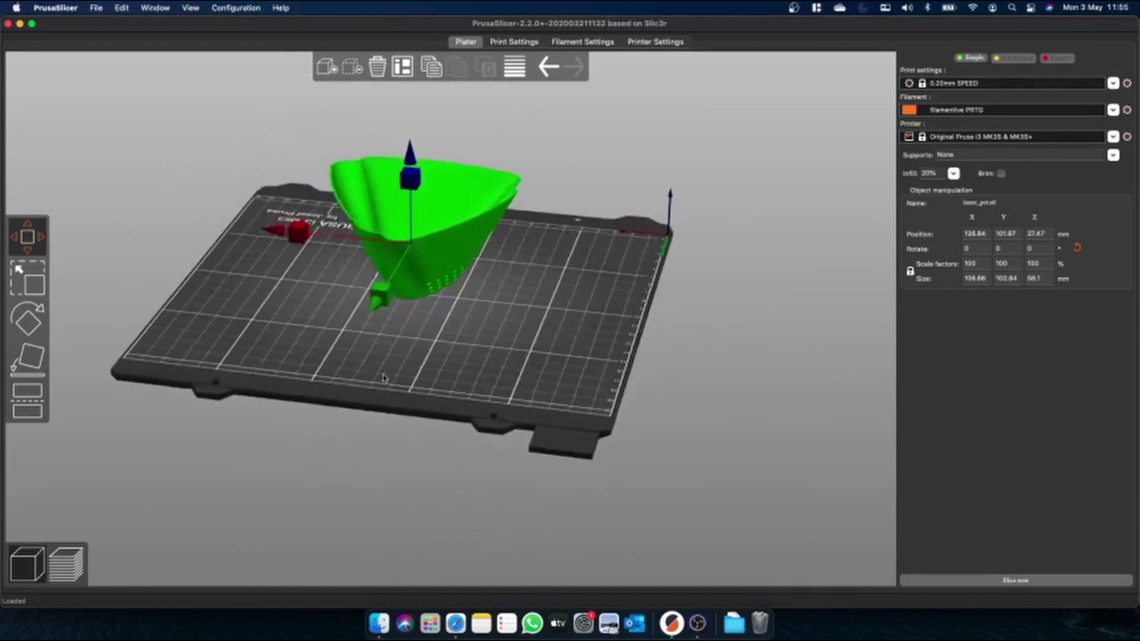
{"action": "left_click_drag", "start_coordinate": [383, 377], "coordinate": [540, 404]}
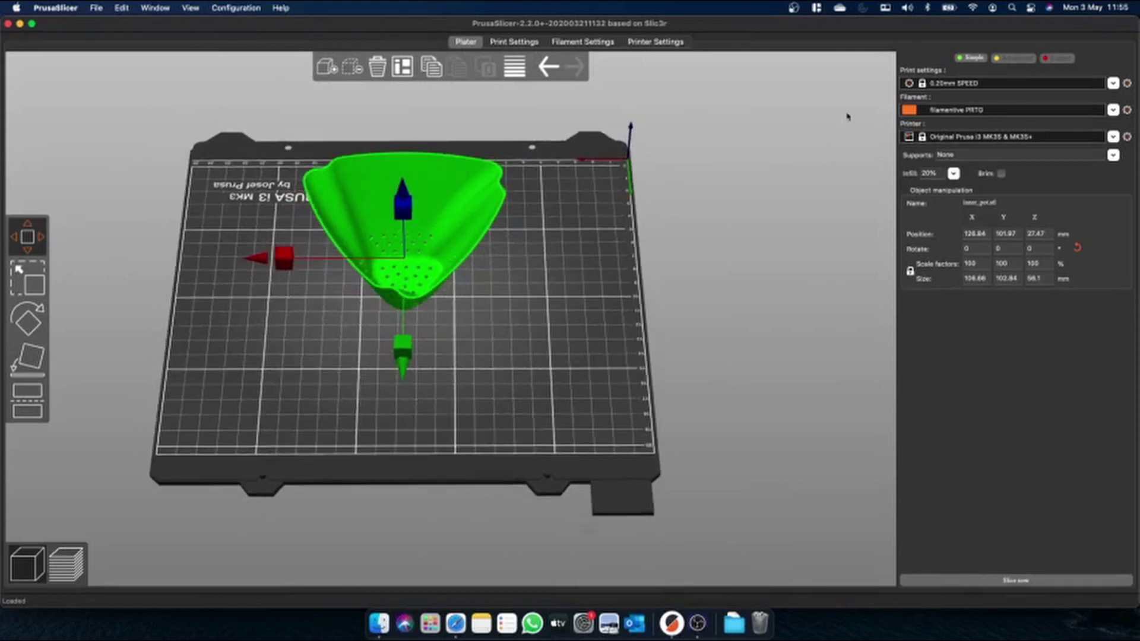
Set the filament preset to Generic PLA and check from the side how the pot rests
{"action": "left_click", "coordinate": [1113, 110]}
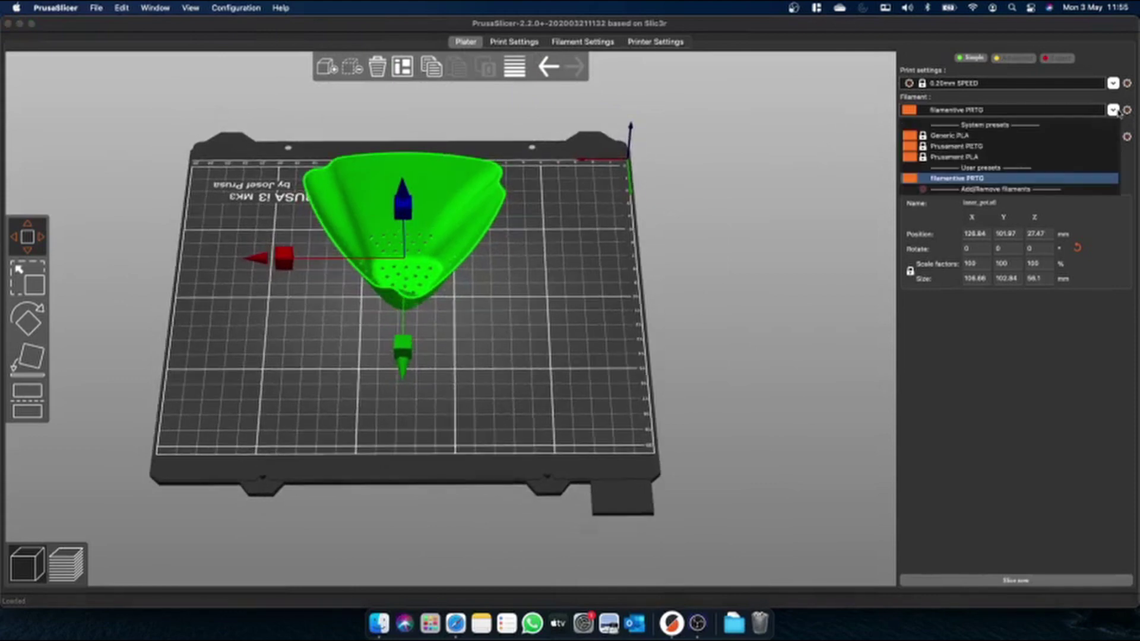
{"action": "left_click", "coordinate": [1045, 138]}
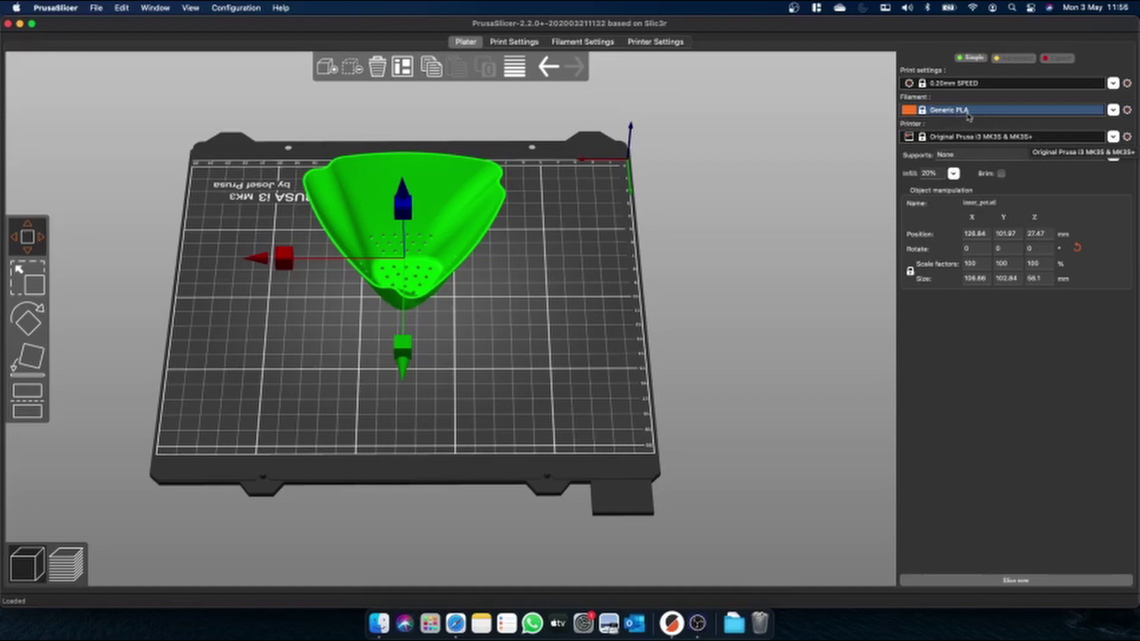
{"action": "left_click_drag", "start_coordinate": [501, 322], "coordinate": [492, 417]}
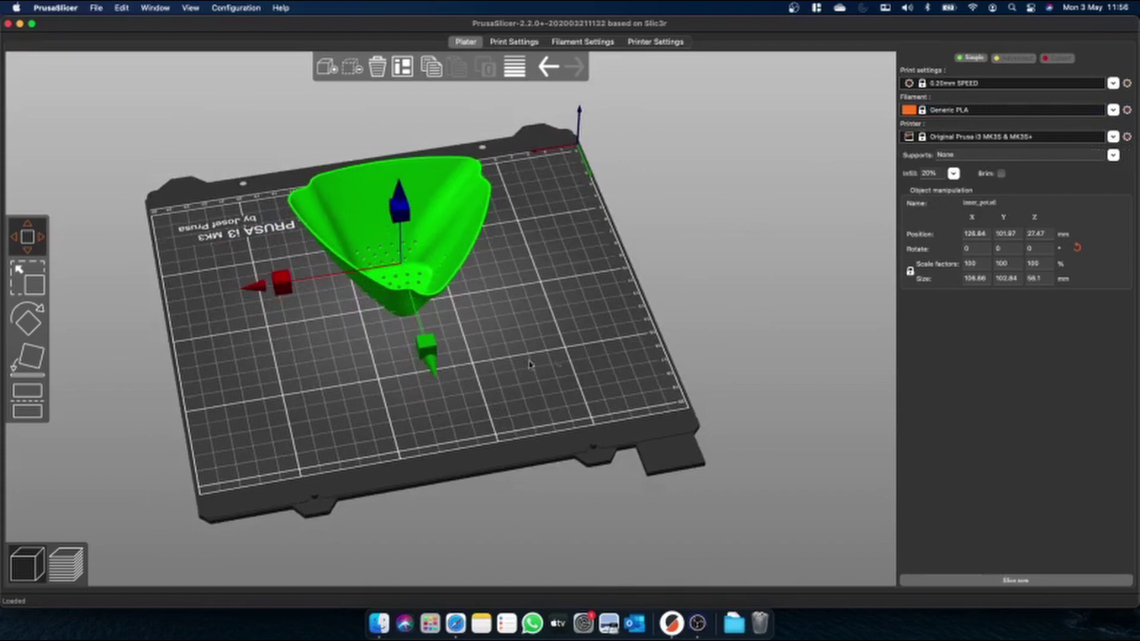
{"action": "left_click_drag", "start_coordinate": [576, 365], "coordinate": [599, 338]}
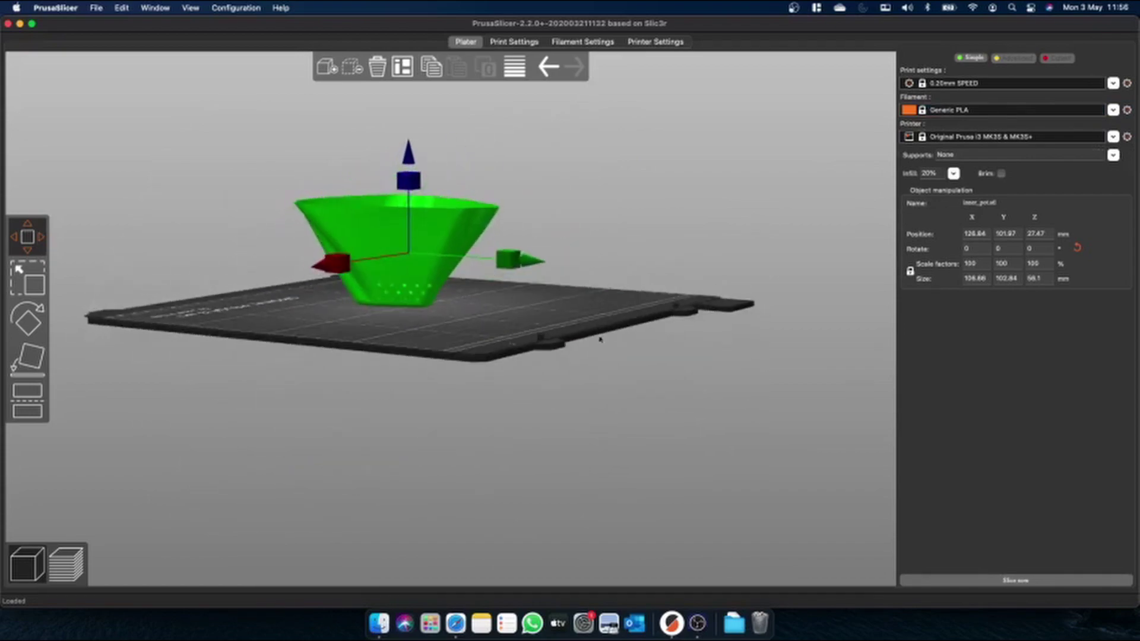
Select the 0.15mm SPEED print preset and inspect the pot and bed from several angles
{"action": "scroll", "coordinate": [449, 302], "scroll_direction": "up", "scroll_amount": 10}
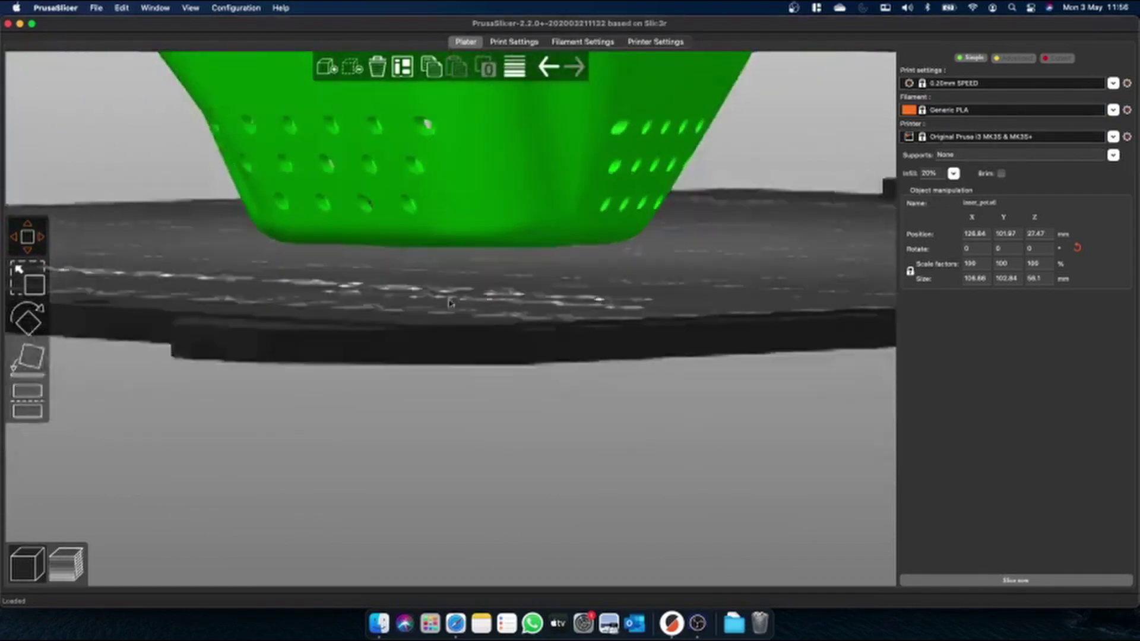
{"action": "left_click_drag", "start_coordinate": [449, 303], "coordinate": [396, 170]}
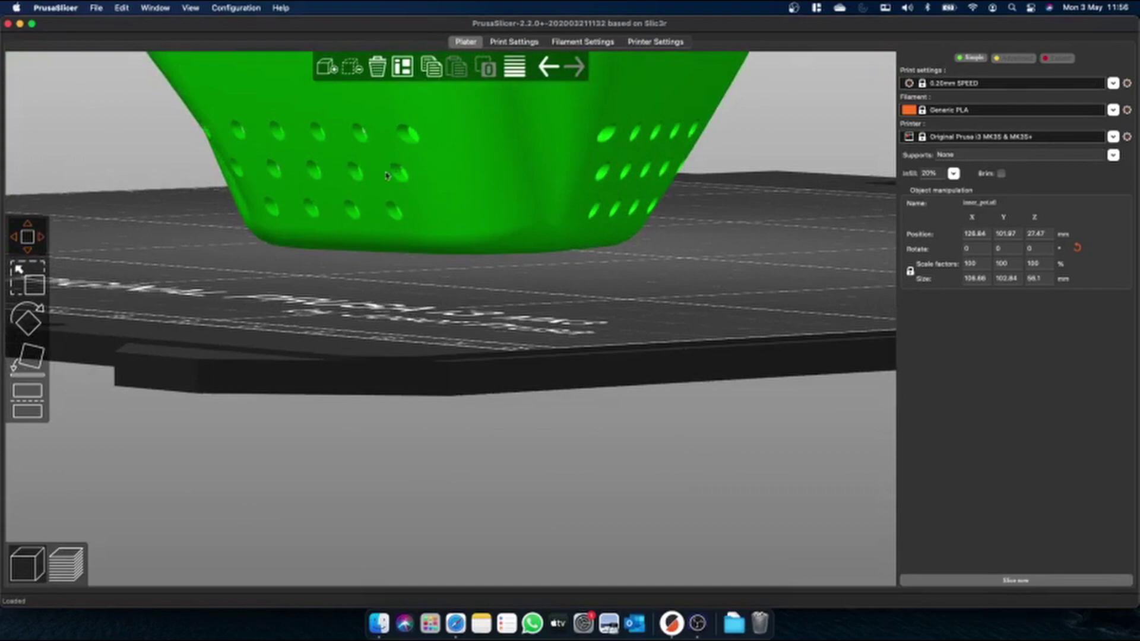
{"action": "left_click_drag", "start_coordinate": [595, 297], "coordinate": [582, 333]}
{"action": "scroll", "coordinate": [605, 346], "scroll_direction": "down", "scroll_amount": 5}
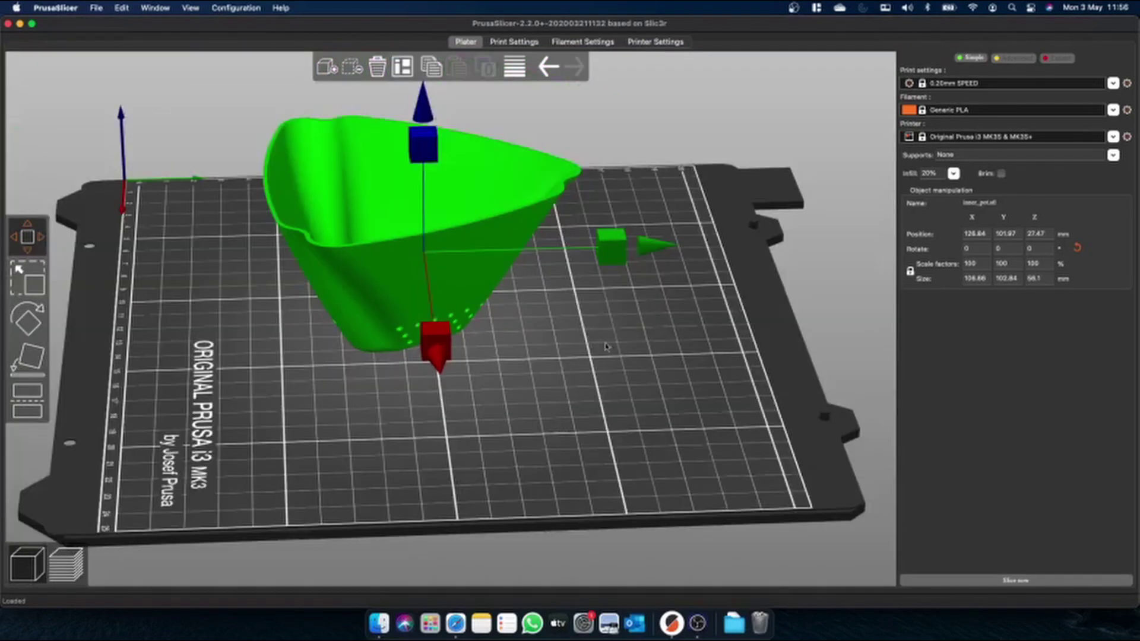
{"action": "left_click_drag", "start_coordinate": [595, 395], "coordinate": [810, 239]}
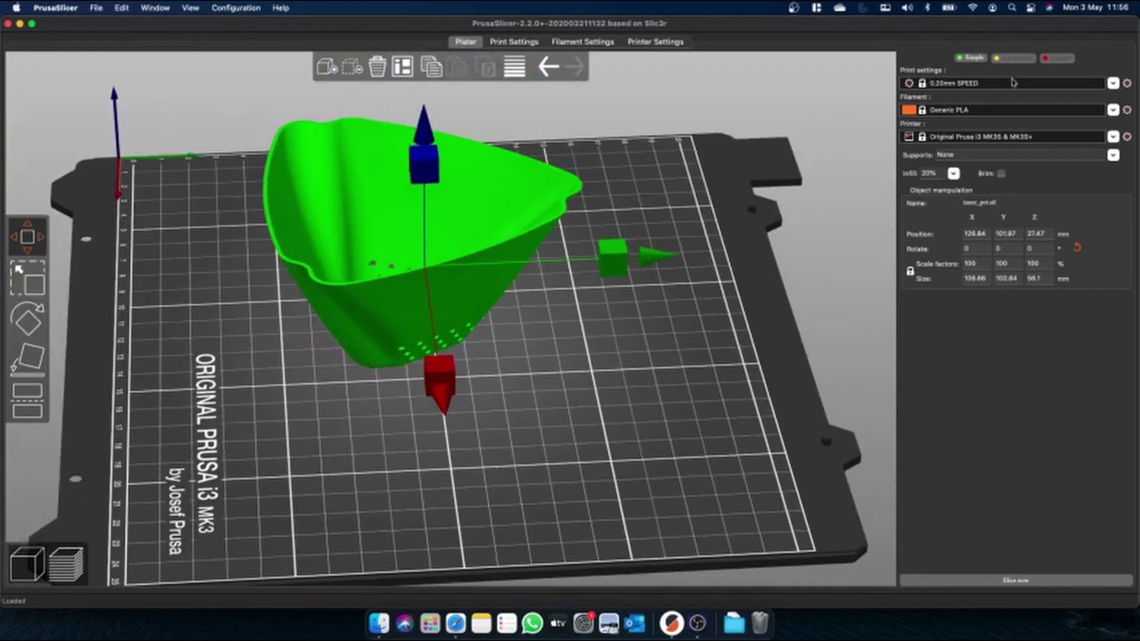
{"action": "left_click", "coordinate": [1110, 87]}
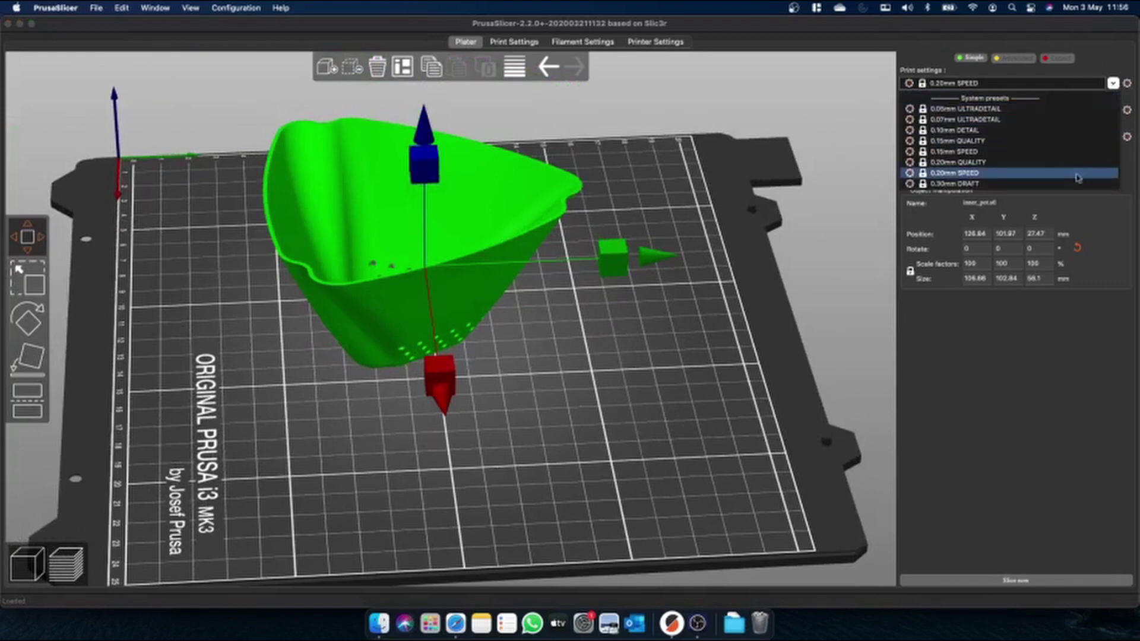
{"action": "left_click", "coordinate": [1072, 151]}
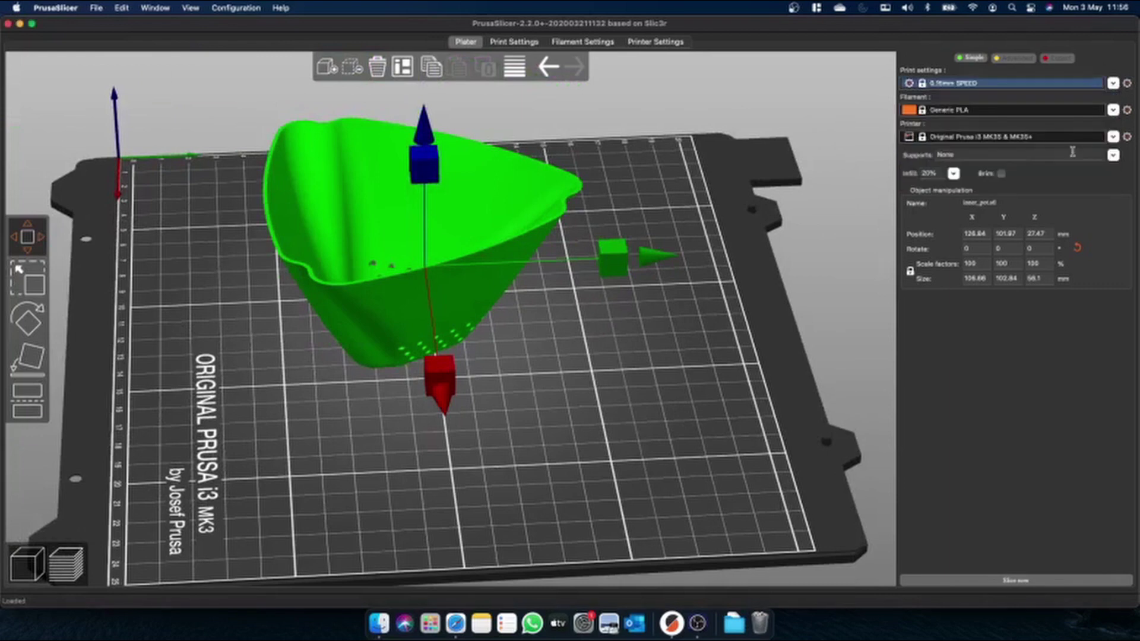
{"action": "left_click_drag", "start_coordinate": [591, 377], "coordinate": [544, 454]}
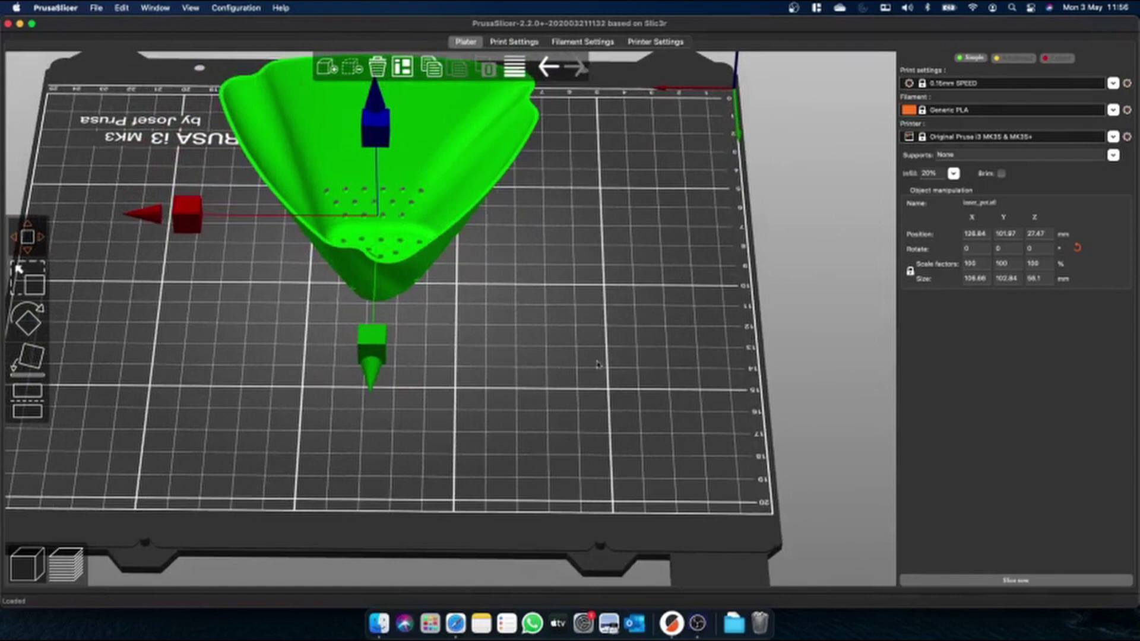
{"action": "scroll", "coordinate": [478, 368], "scroll_direction": "down", "scroll_amount": 3}
{"action": "left_click_drag", "start_coordinate": [253, 390], "coordinate": [379, 390]}
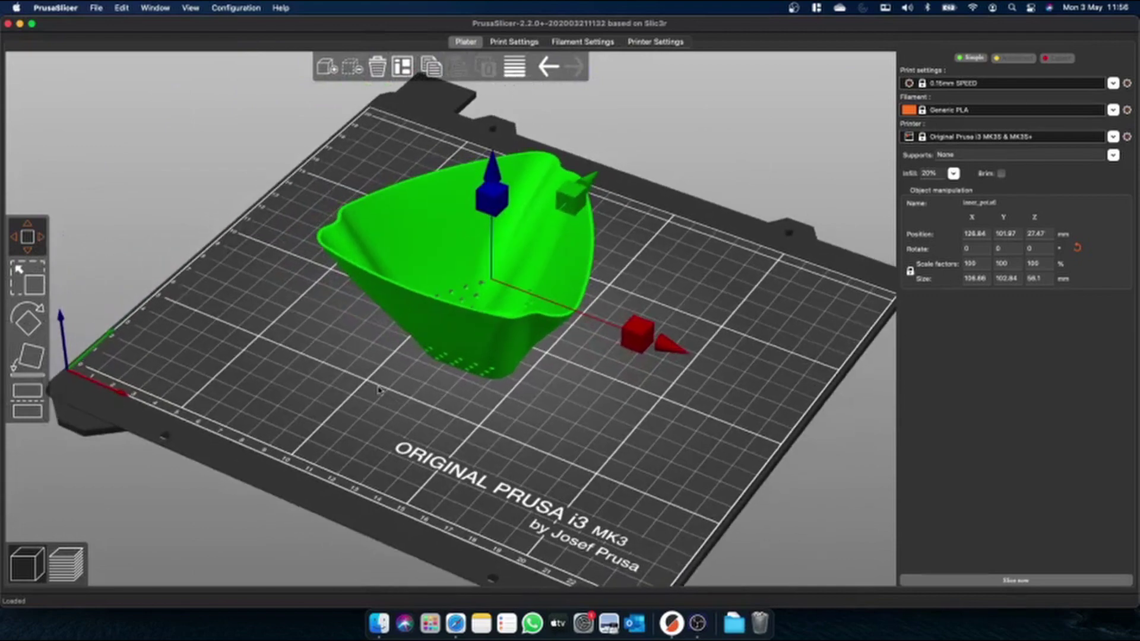
{"action": "left_click_drag", "start_coordinate": [379, 390], "coordinate": [535, 387]}
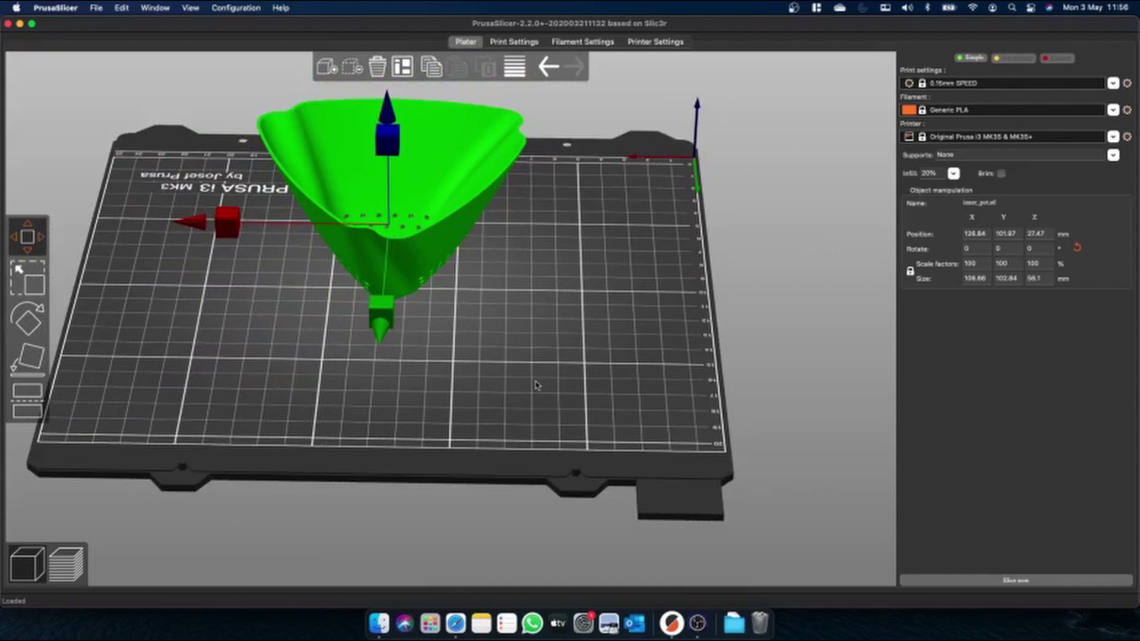
{"action": "left_click_drag", "start_coordinate": [536, 385], "coordinate": [535, 414]}
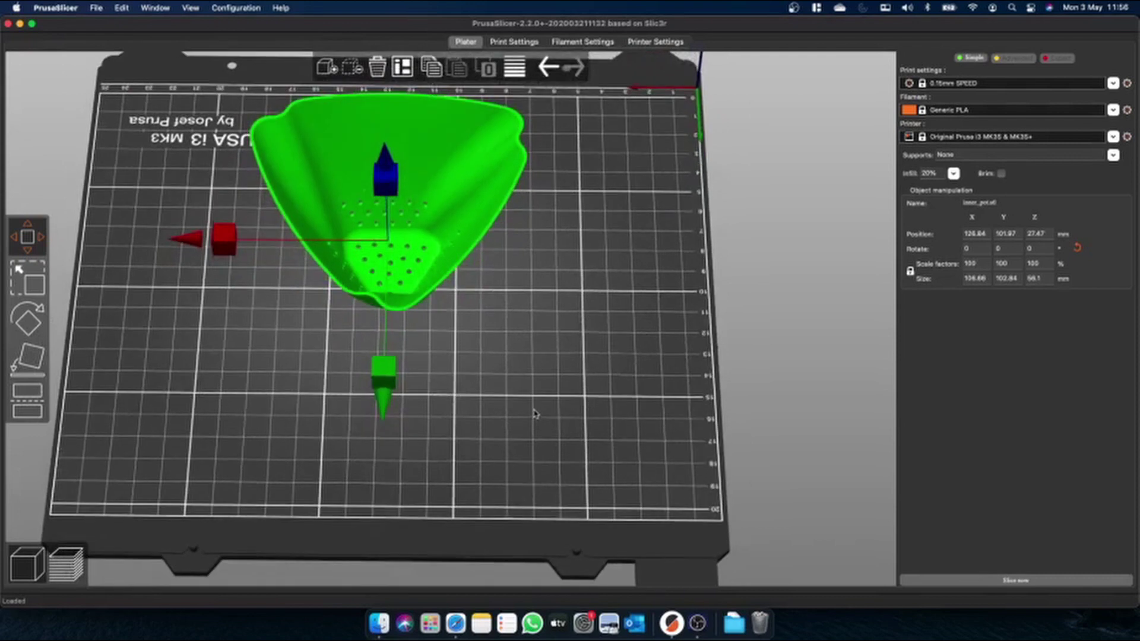
Set the infill density to 15%
{"action": "left_click", "coordinate": [953, 174]}
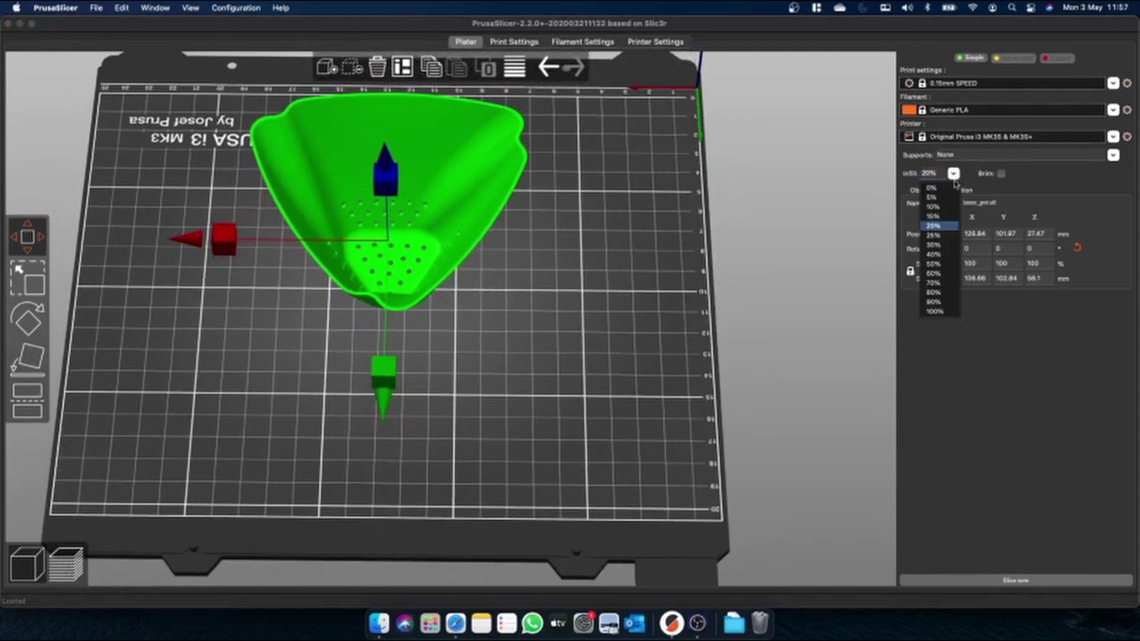
{"action": "left_click", "coordinate": [932, 216]}
{"action": "left_click_drag", "start_coordinate": [601, 360], "coordinate": [440, 336]}
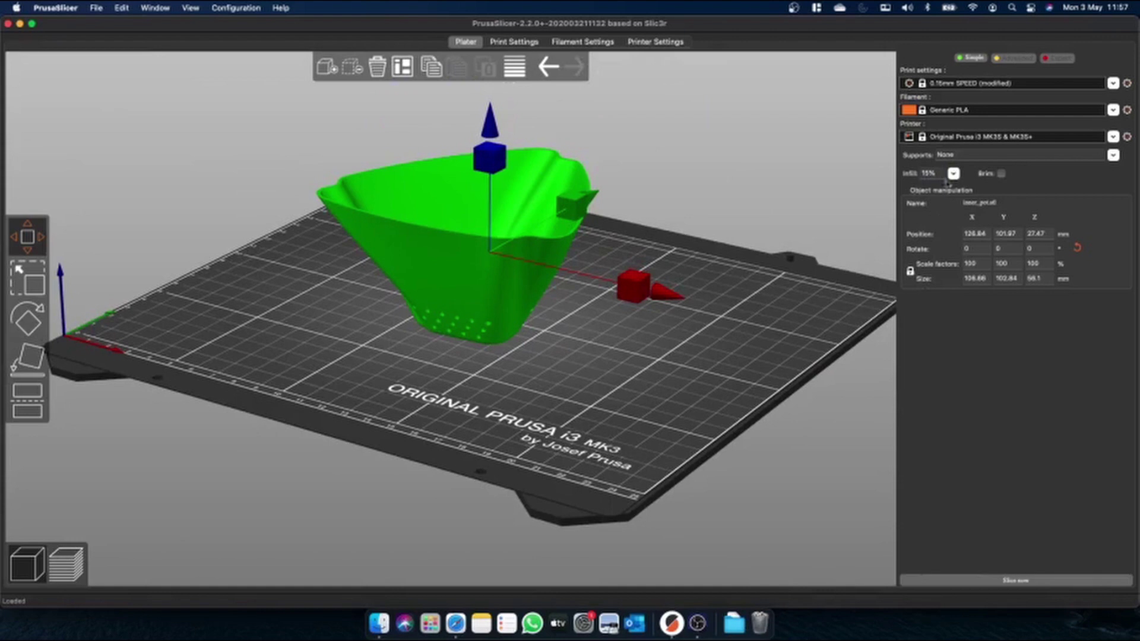
{"action": "left_click_drag", "start_coordinate": [933, 173], "coordinate": [926, 175]}
{"action": "left_click_drag", "start_coordinate": [783, 380], "coordinate": [914, 279]}
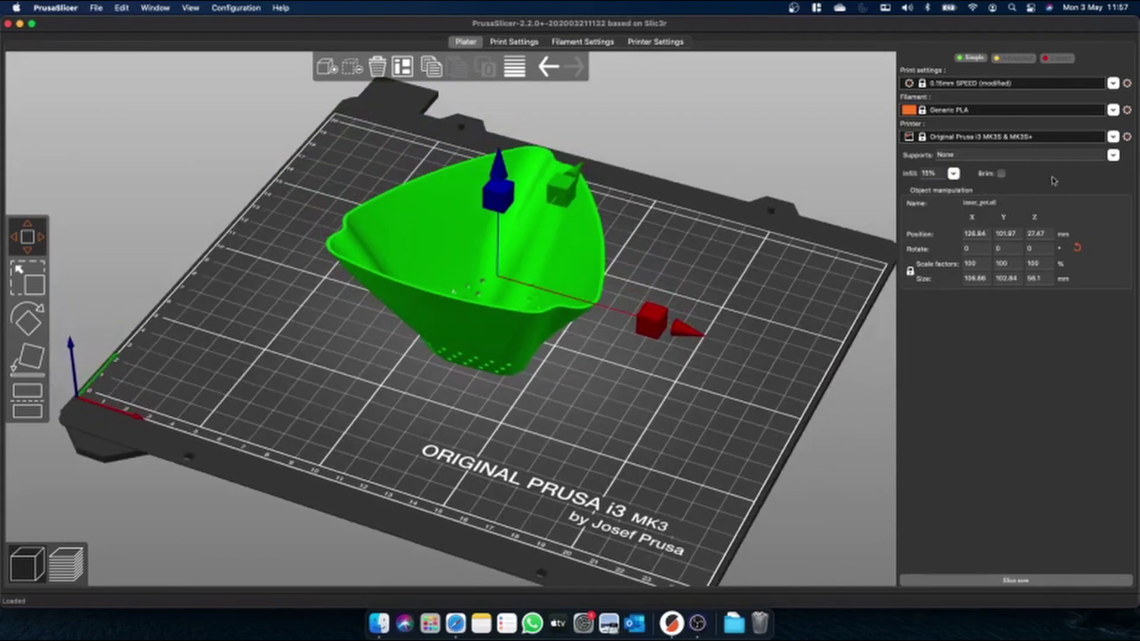
Try 'Support on build plate only', decline the adjustment prompt, then set supports back to None
{"action": "left_click", "coordinate": [1112, 155]}
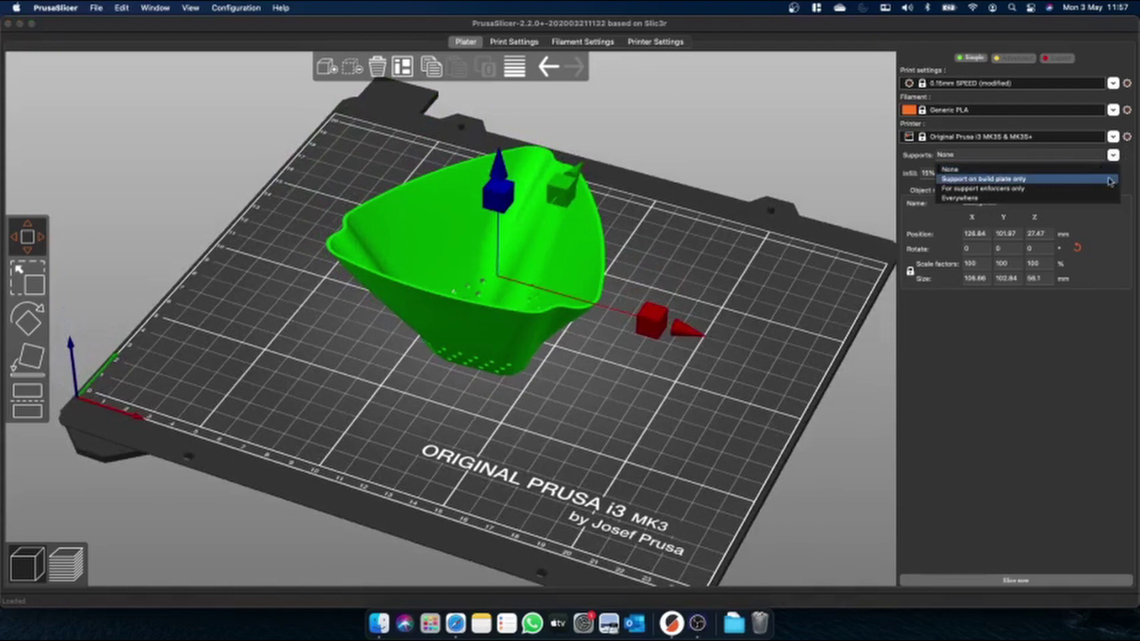
{"action": "left_click", "coordinate": [1109, 182]}
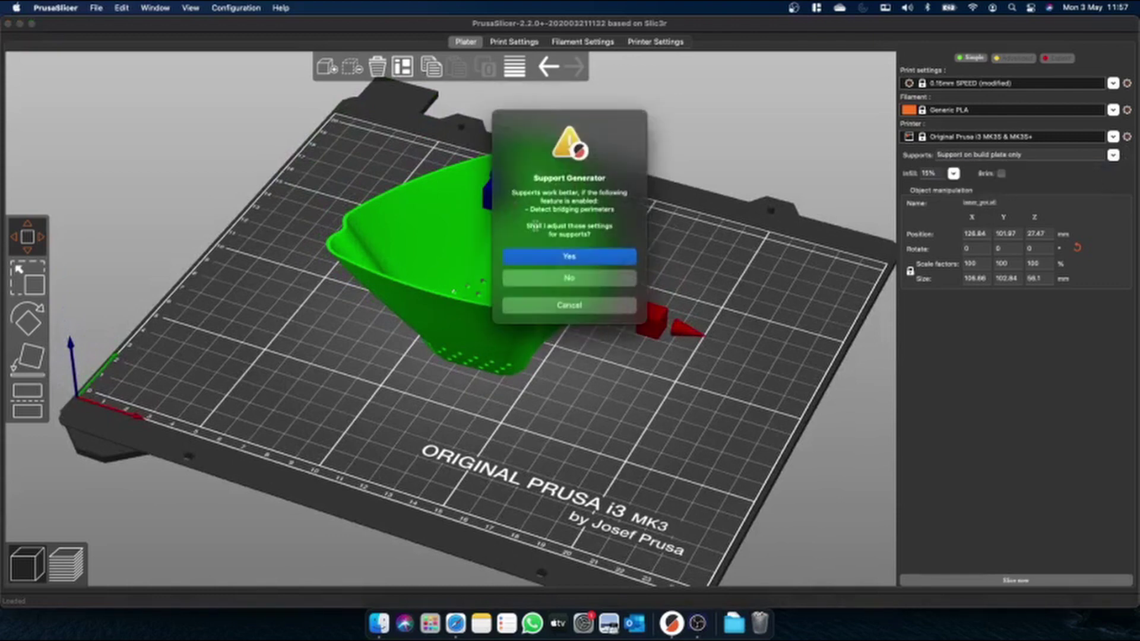
{"action": "left_click", "coordinate": [583, 273]}
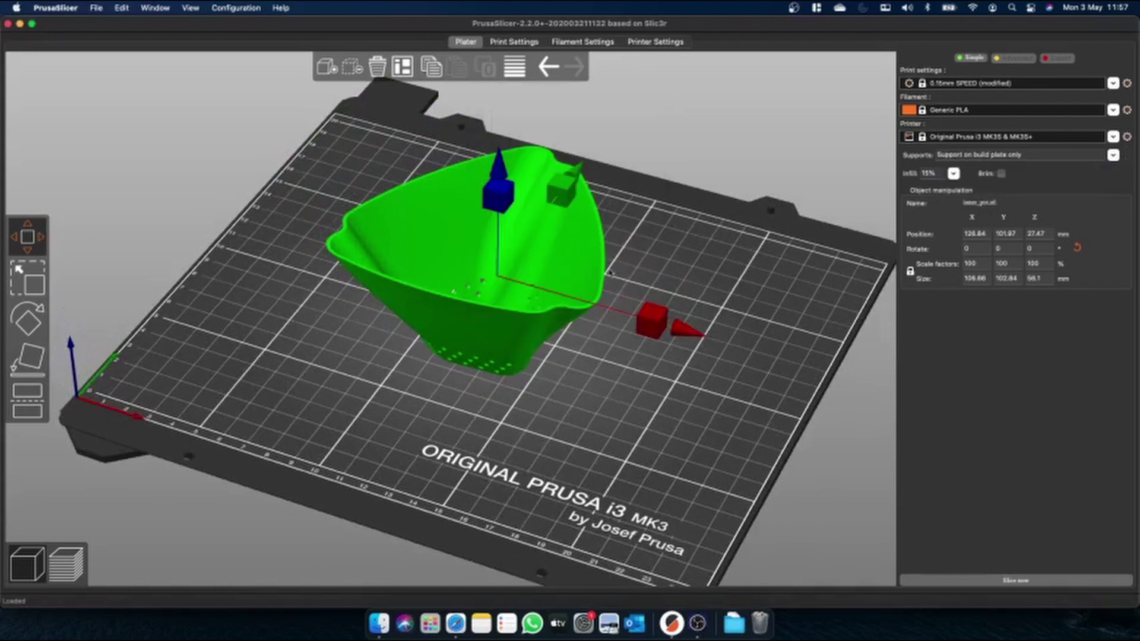
{"action": "left_click_drag", "start_coordinate": [604, 429], "coordinate": [905, 305]}
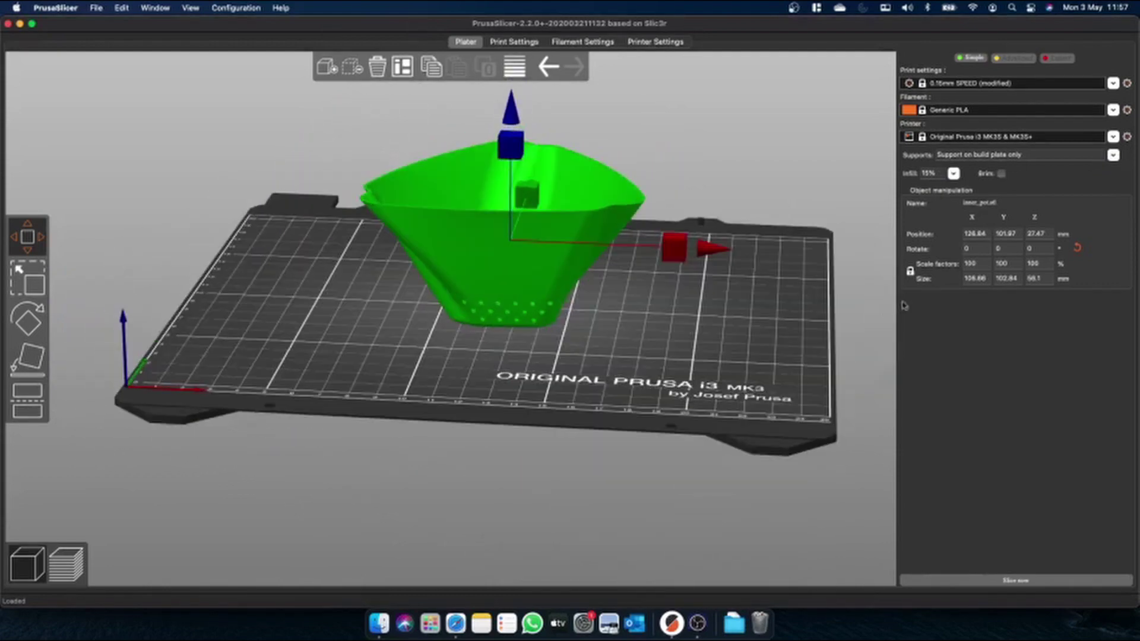
{"action": "left_click", "coordinate": [1113, 155]}
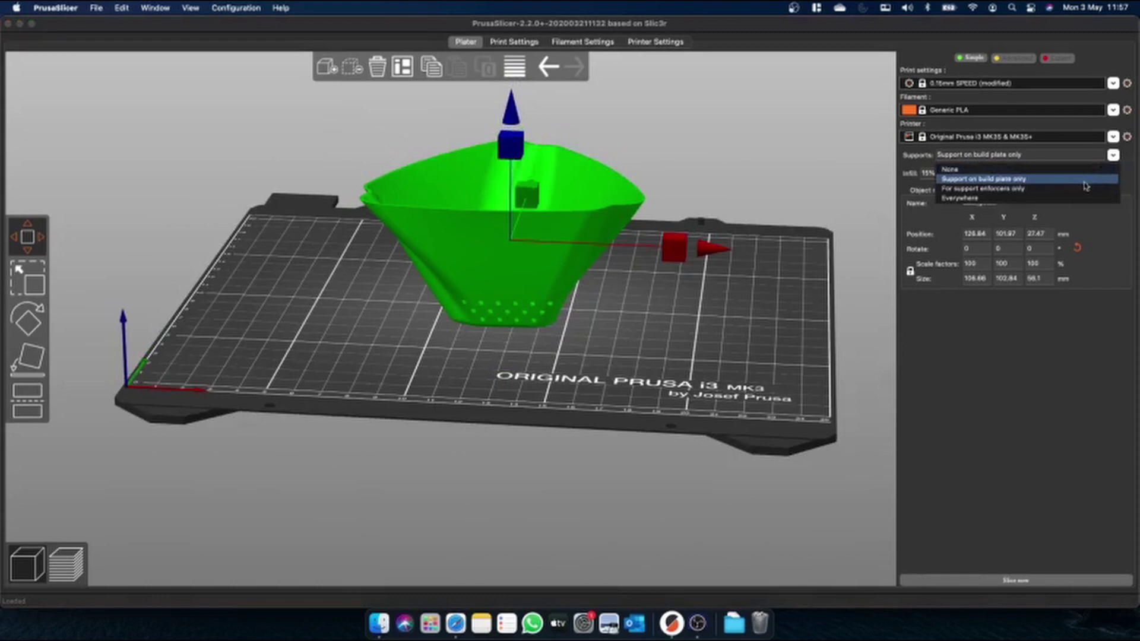
{"action": "left_click", "coordinate": [950, 169]}
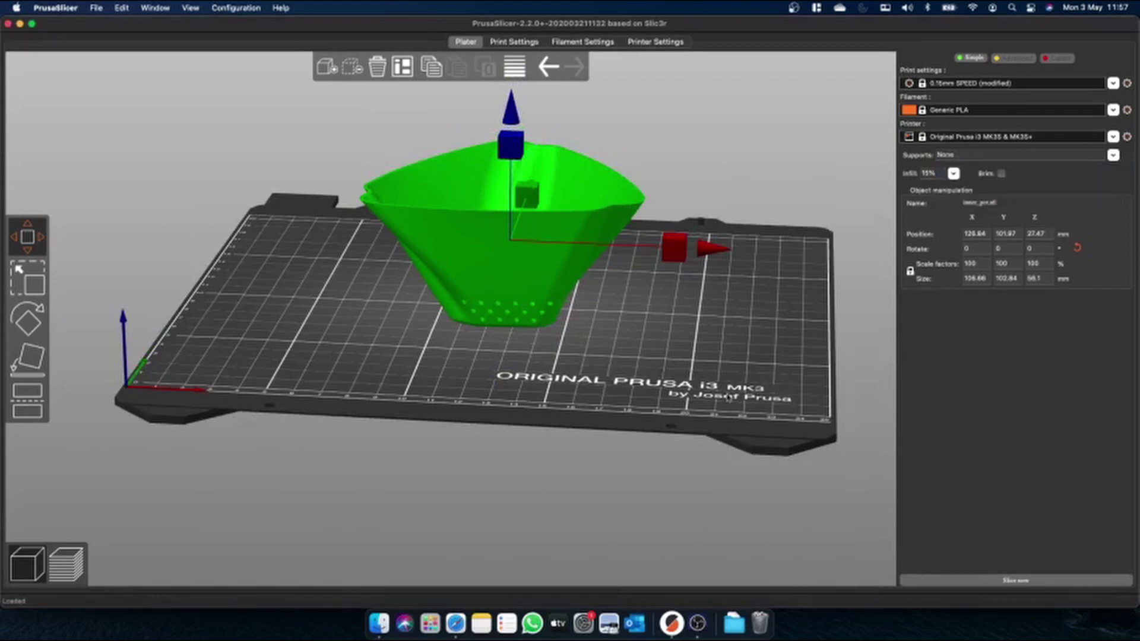
{"action": "left_click_drag", "start_coordinate": [729, 398], "coordinate": [730, 405]}
Slice the pot and review the preview: 8.65 m (25.81 g) filament, about 2h 38m
{"action": "left_click", "coordinate": [1050, 581]}
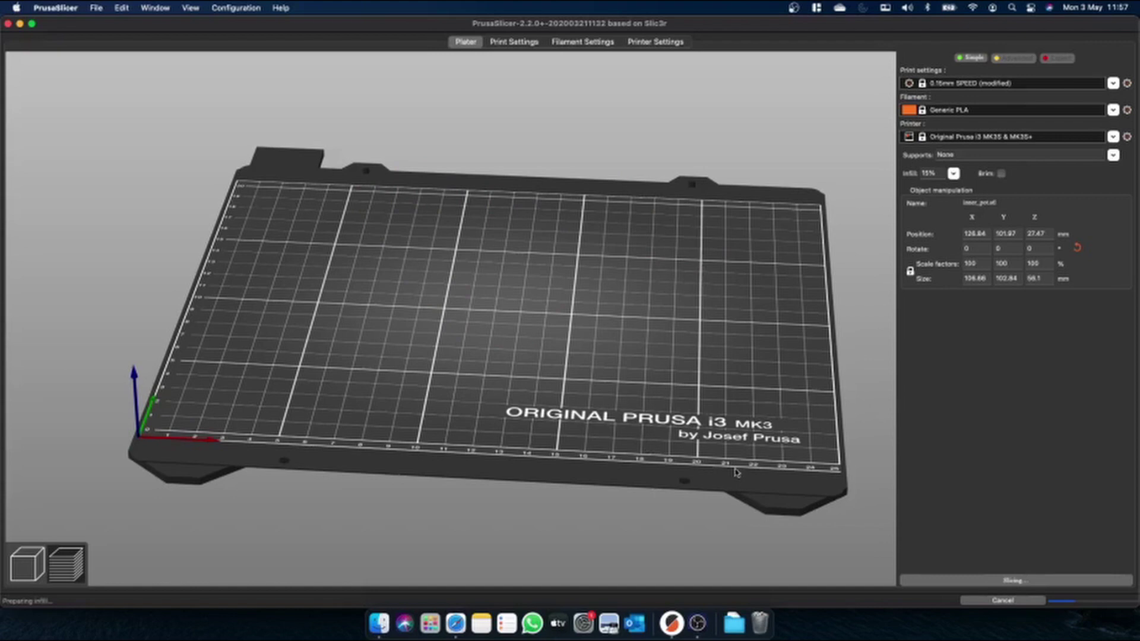
{"action": "left_click_drag", "start_coordinate": [595, 415], "coordinate": [507, 273]}
{"action": "scroll", "coordinate": [507, 273], "scroll_direction": "up", "scroll_amount": 5}
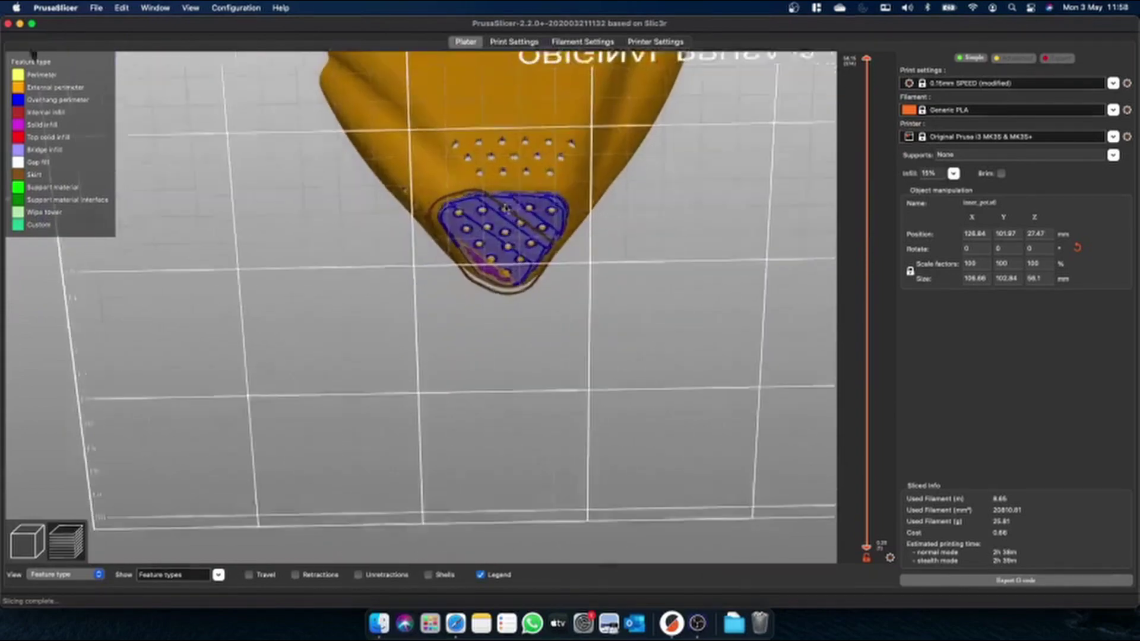
{"action": "mouse_move", "coordinate": [653, 178]}
{"action": "left_mouse_down"}
{"action": "mouse_move", "coordinate": [677, 194]}
{"action": "mouse_move", "coordinate": [644, 213]}
{"action": "mouse_move", "coordinate": [659, 108]}
{"action": "mouse_move", "coordinate": [650, 194]}
{"action": "left_mouse_up"}
{"action": "scroll", "coordinate": [625, 231], "scroll_direction": "up", "scroll_amount": 5}
{"action": "scroll", "coordinate": [609, 238], "scroll_direction": "down", "scroll_amount": 5}
{"action": "scroll", "coordinate": [538, 375], "scroll_direction": "down", "scroll_amount": 5}
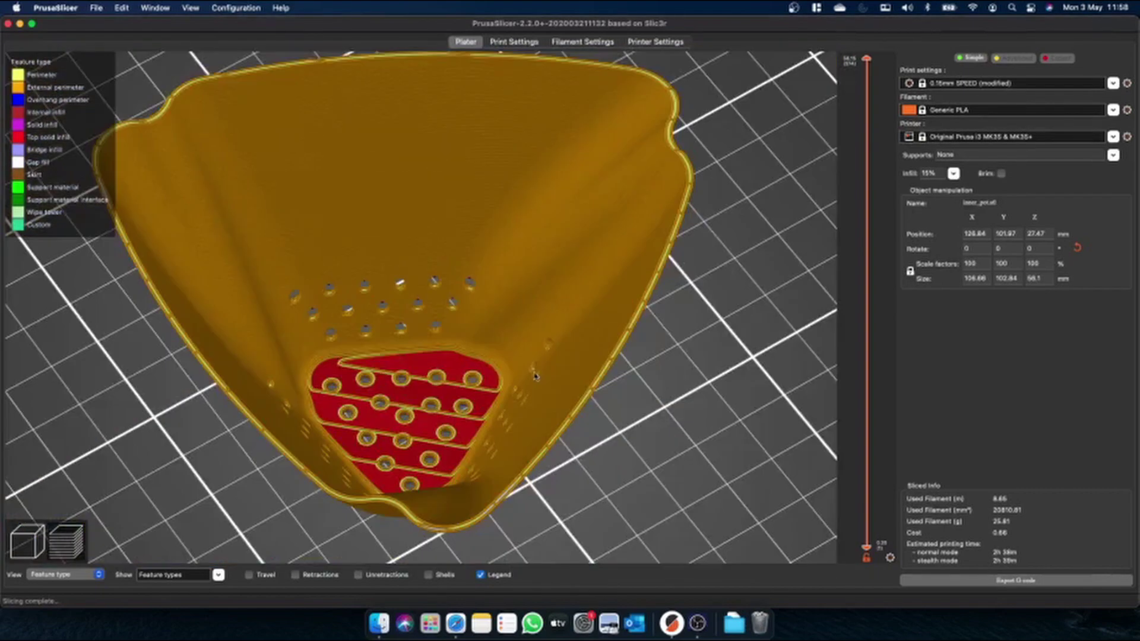
{"action": "left_click_drag", "start_coordinate": [537, 356], "coordinate": [537, 375]}
{"action": "left_click_drag", "start_coordinate": [662, 415], "coordinate": [712, 401]}
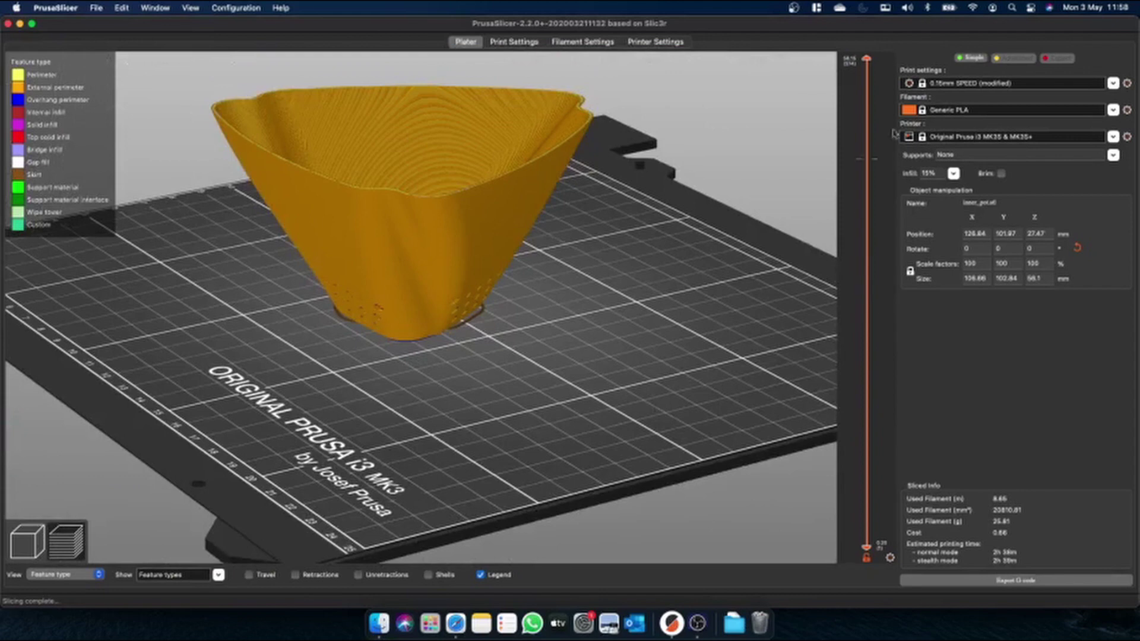
{"action": "left_click_drag", "start_coordinate": [867, 59], "coordinate": [885, 464]}
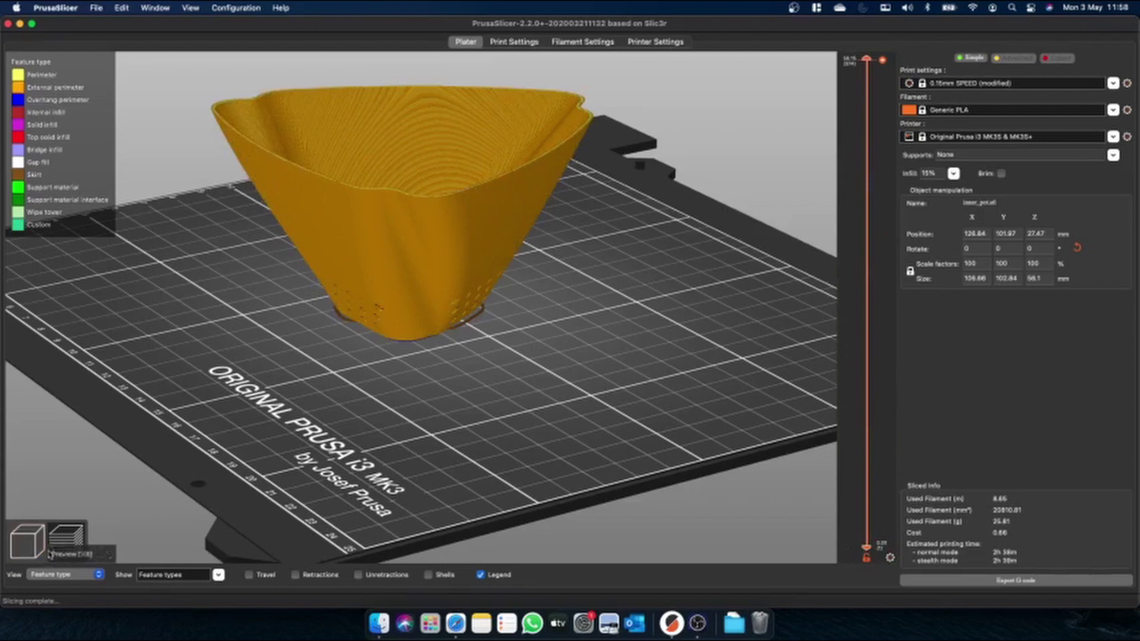
Back in the 3D editor, use Place on Face to set the pot on its base, 54.5 mm tall
{"action": "left_click", "coordinate": [18, 545]}
{"action": "left_click_drag", "start_coordinate": [409, 415], "coordinate": [473, 349]}
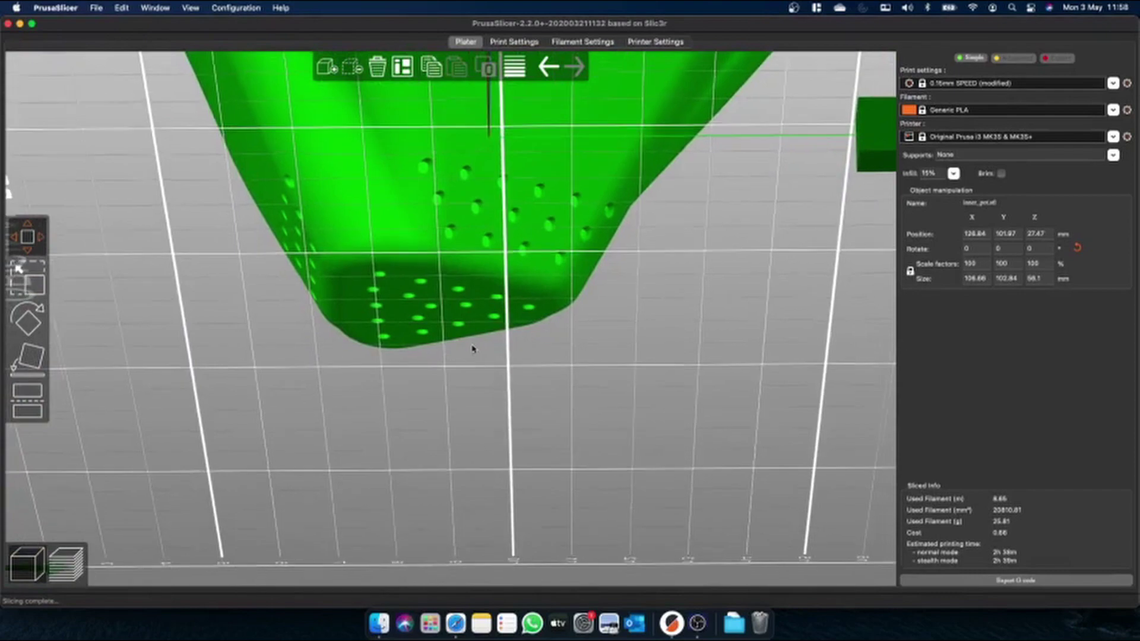
{"action": "left_click_drag", "start_coordinate": [613, 395], "coordinate": [546, 609]}
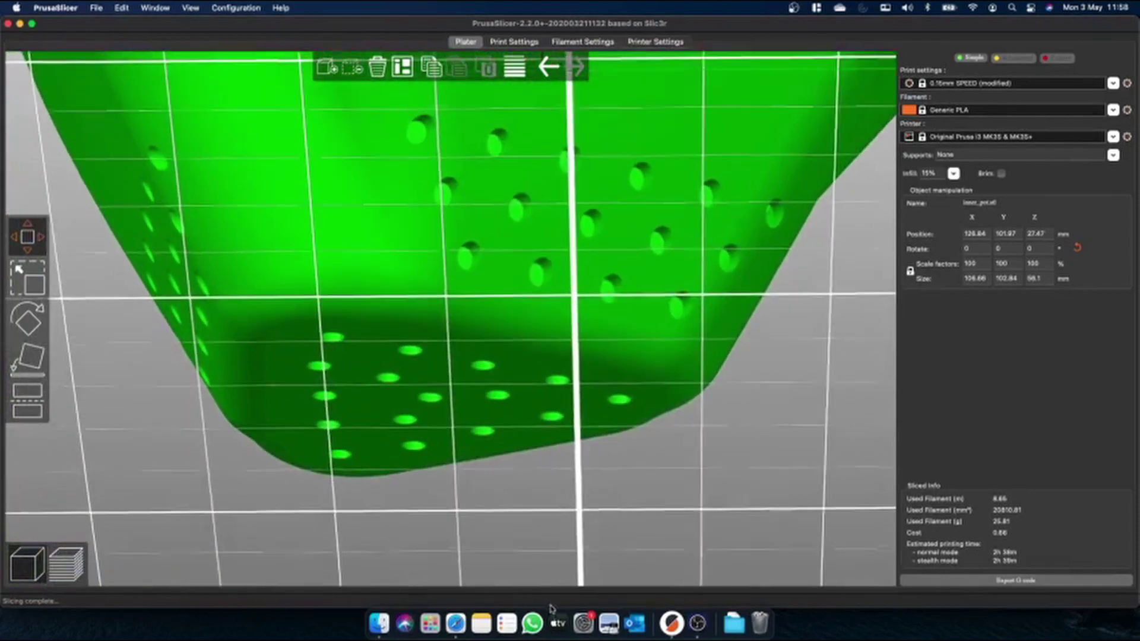
{"action": "right_click", "coordinate": [558, 623]}
{"action": "left_click_drag", "start_coordinate": [473, 552], "coordinate": [485, 482]}
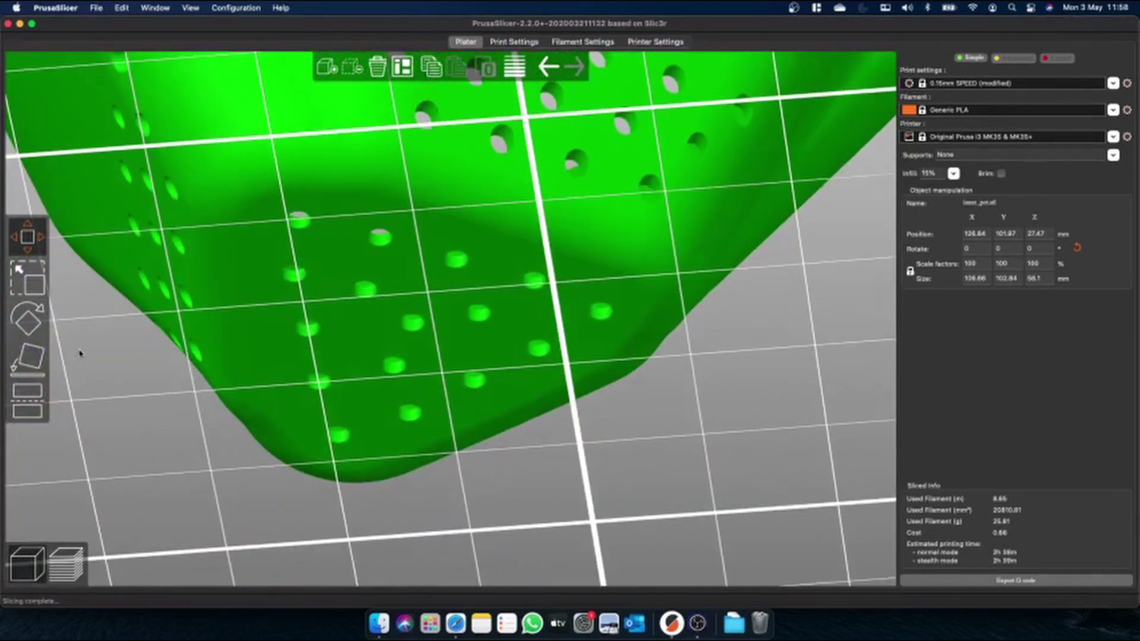
{"action": "left_click", "coordinate": [28, 359]}
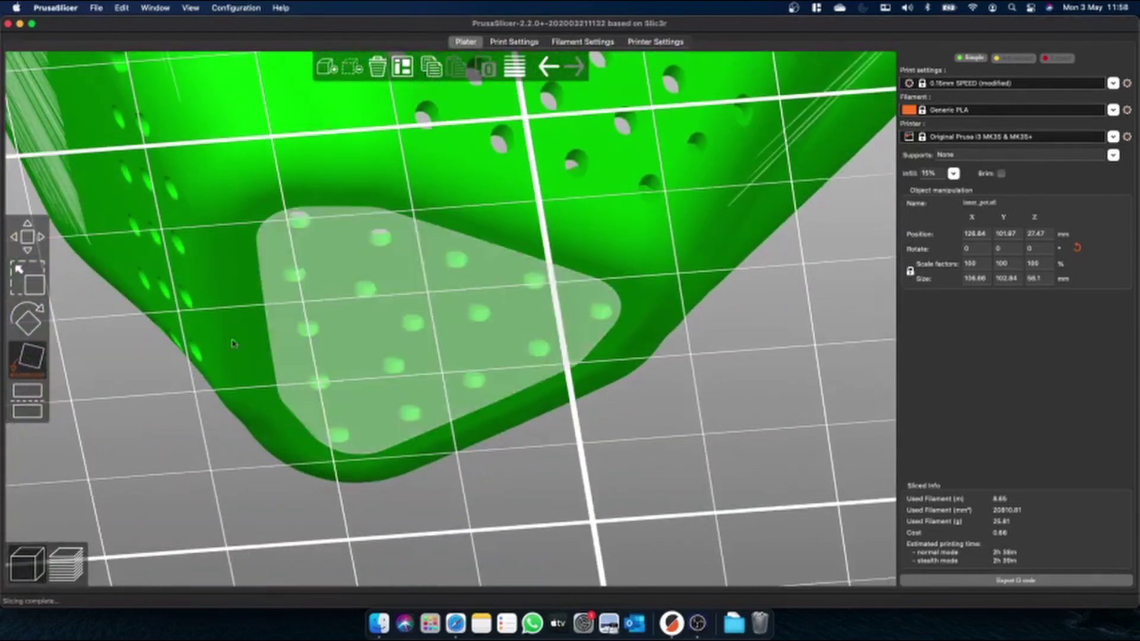
{"action": "left_click", "coordinate": [503, 337]}
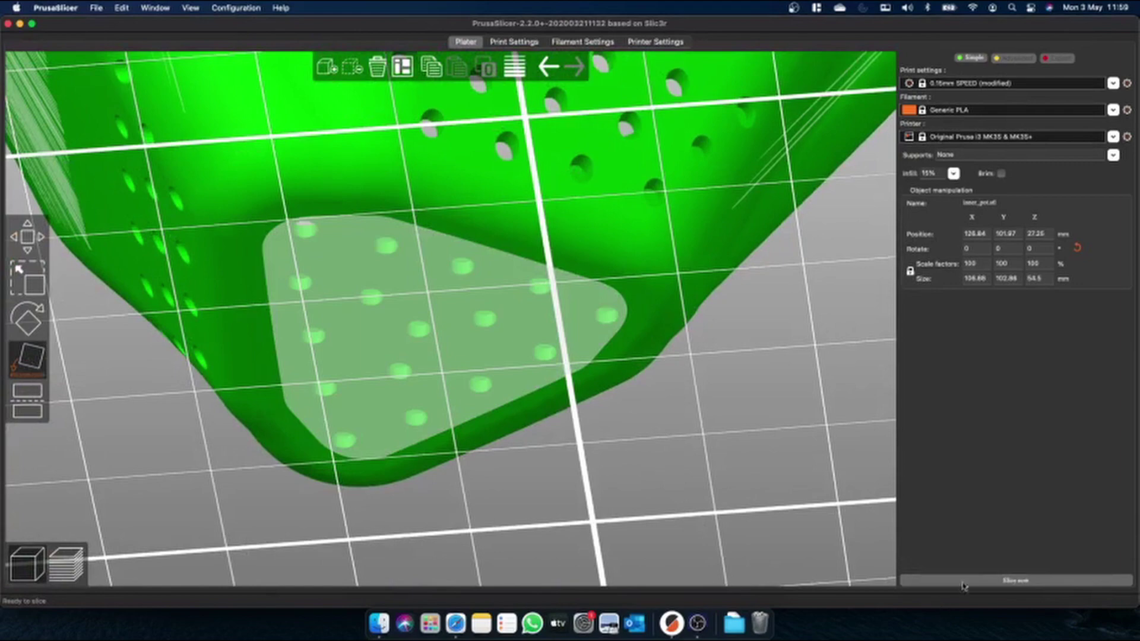
Slice the flat-based pot, giving 8.62 m (25.72 g) of filament and about 2h 37m
{"action": "left_click", "coordinate": [969, 581]}
{"action": "scroll", "coordinate": [494, 436], "scroll_direction": "down", "scroll_amount": 5}
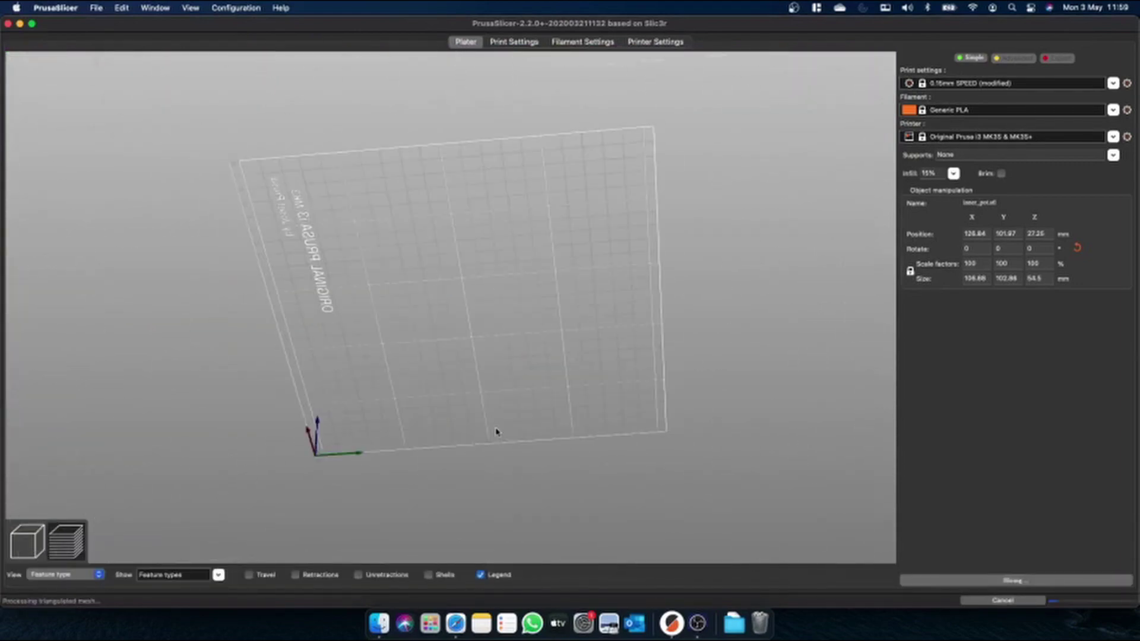
{"action": "mouse_move", "coordinate": [520, 362]}
{"action": "left_mouse_down"}
{"action": "mouse_move", "coordinate": [514, 410]}
{"action": "mouse_move", "coordinate": [506, 349]}
{"action": "left_mouse_up"}
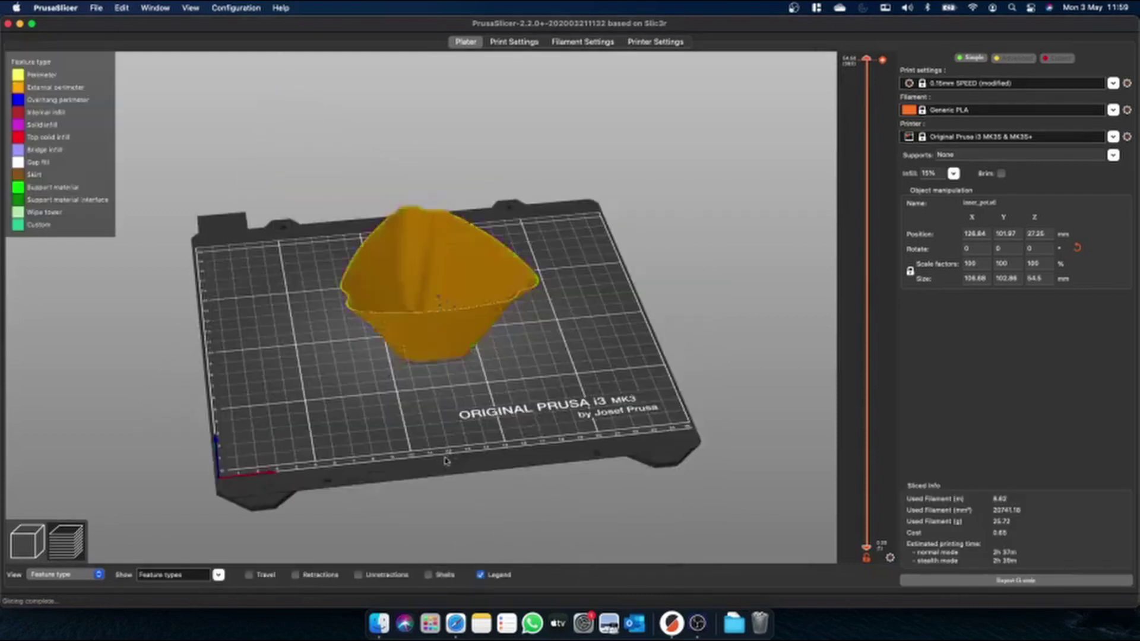
{"action": "left_click_drag", "start_coordinate": [484, 447], "coordinate": [486, 426]}
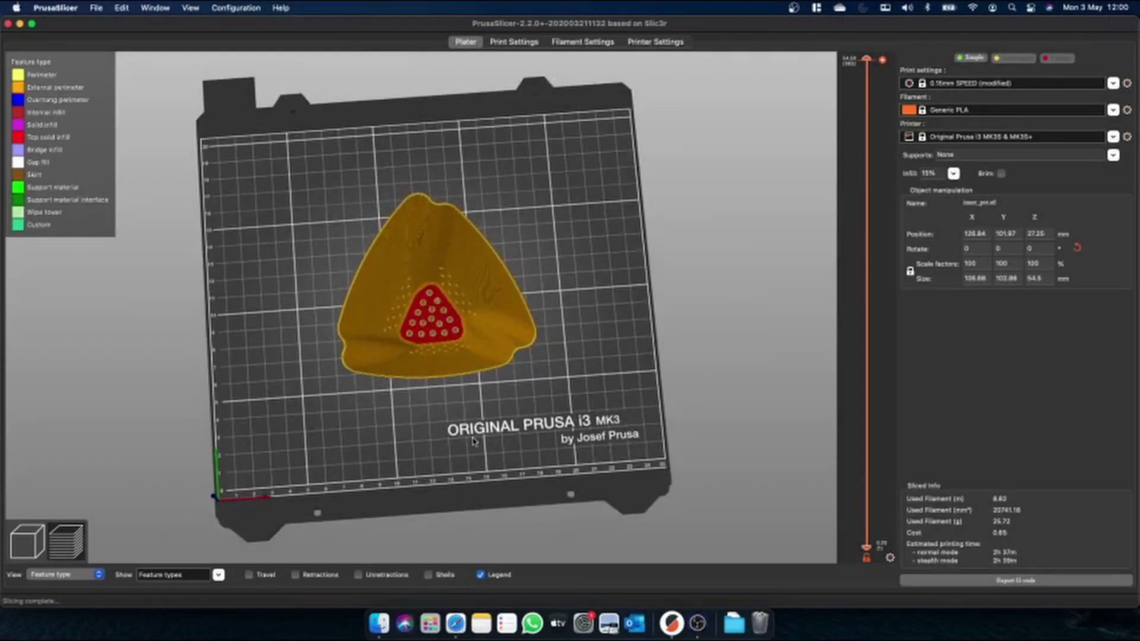
{"action": "mouse_move", "coordinate": [473, 441]}
{"action": "left_mouse_down"}
{"action": "mouse_move", "coordinate": [489, 351]}
{"action": "mouse_move", "coordinate": [473, 443]}
{"action": "left_mouse_up"}
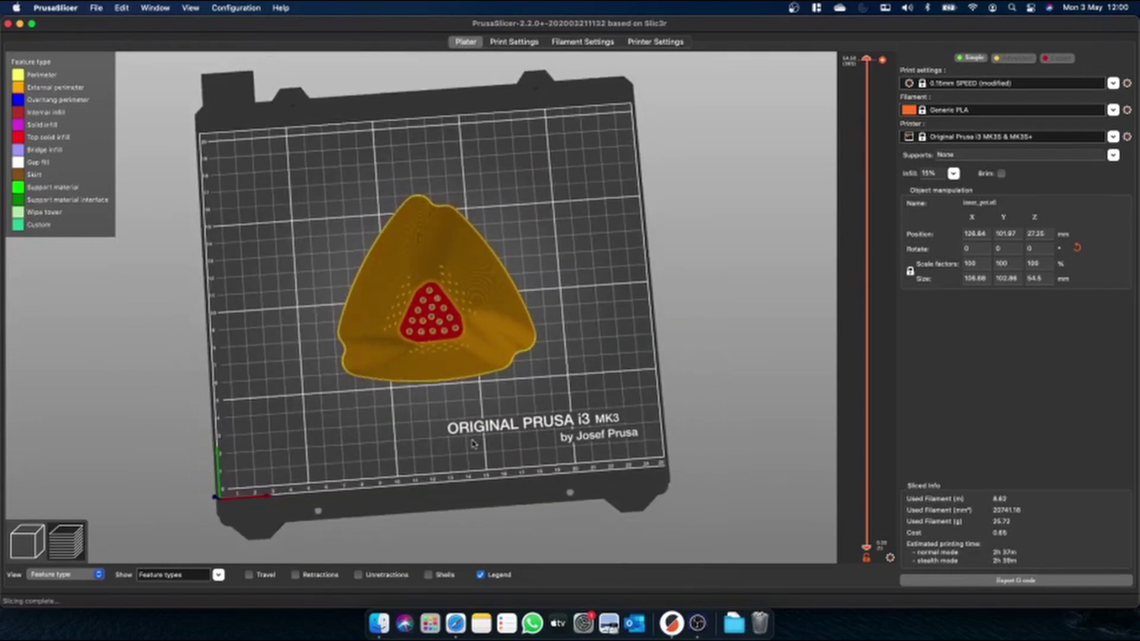